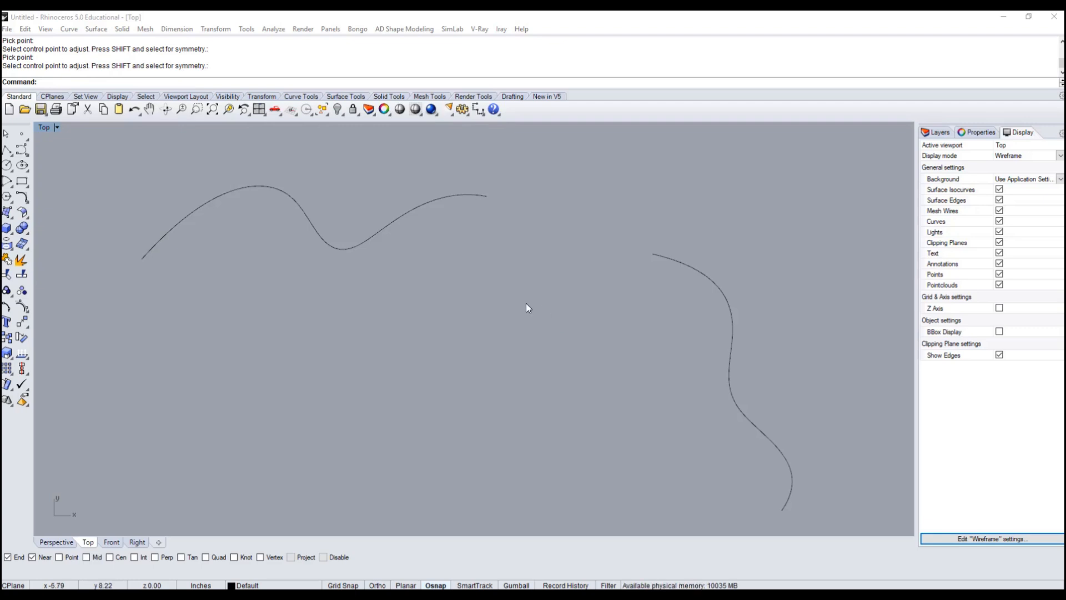
Step: Blend the facing ends of the two curves with an adjustable curve blend, using Position continuity at both ends
right_click_drag(537, 262, 514, 246)
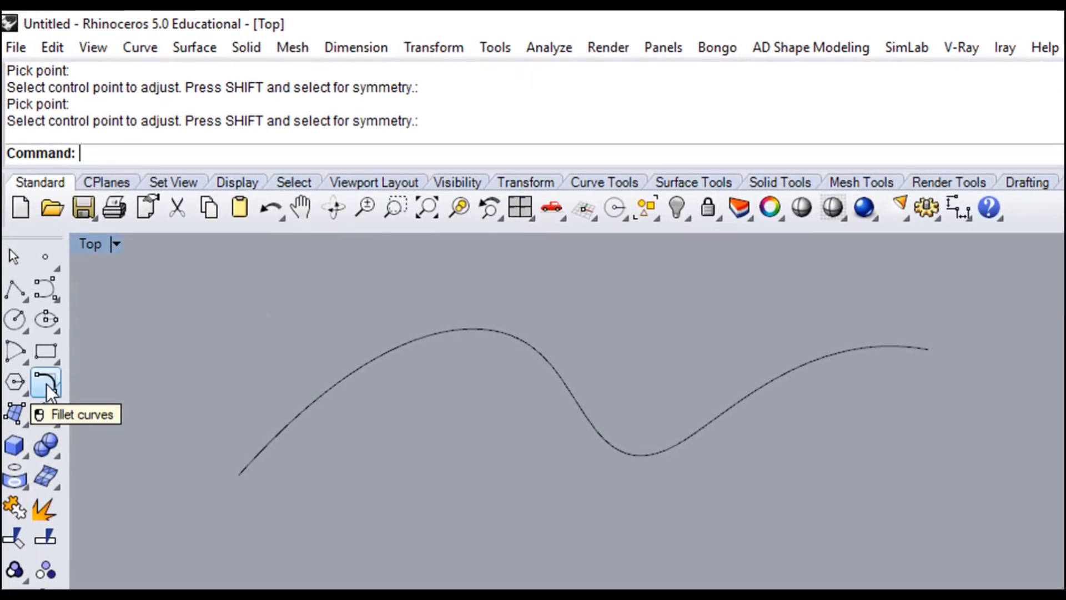
left_click(45, 384)
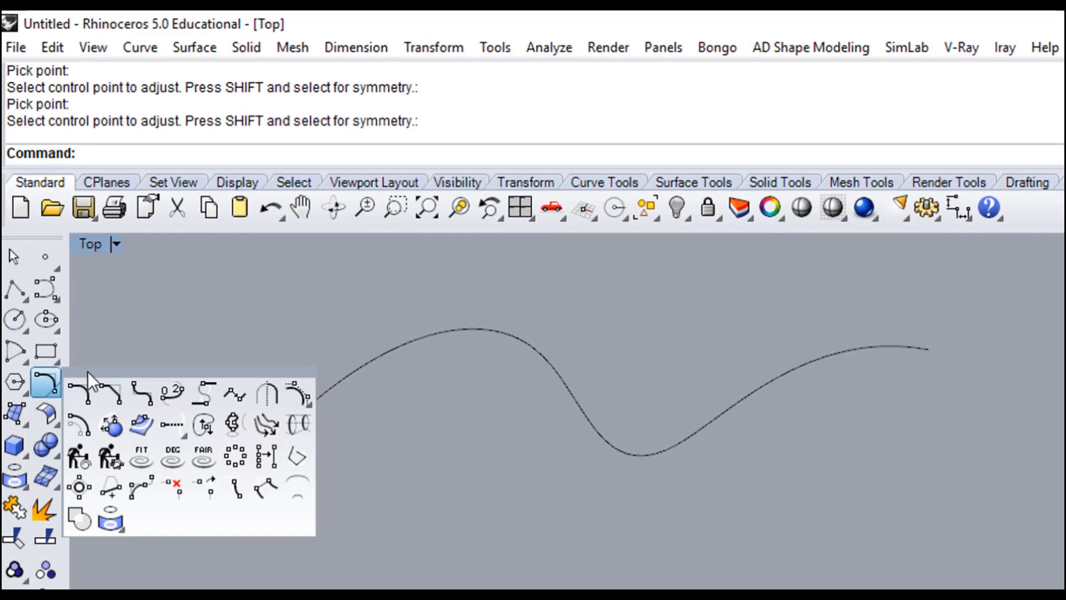
left_click_drag(87, 339, 119, 487)
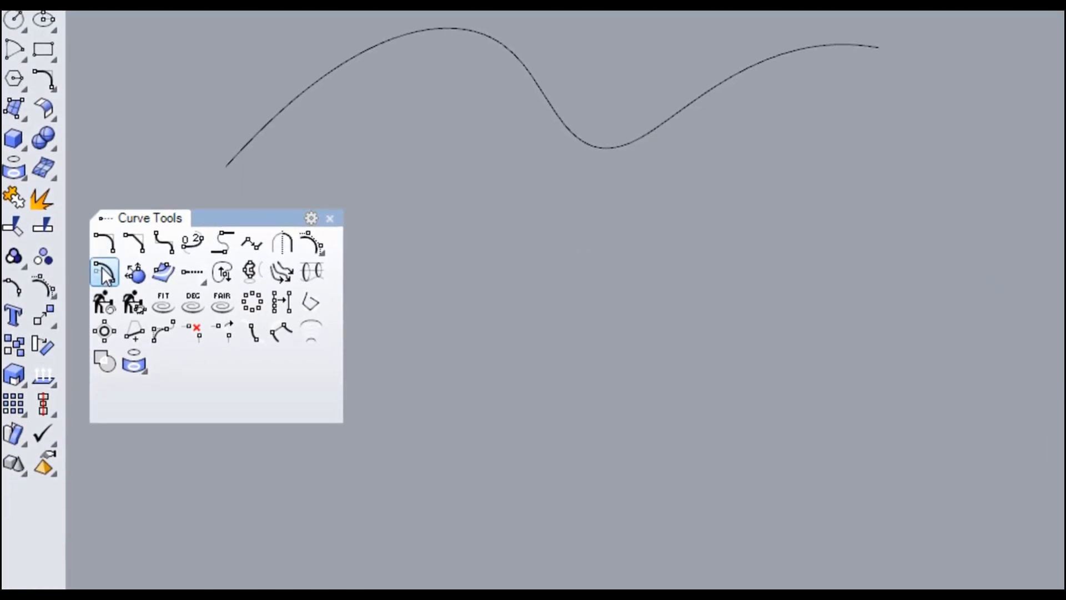
left_click(195, 238)
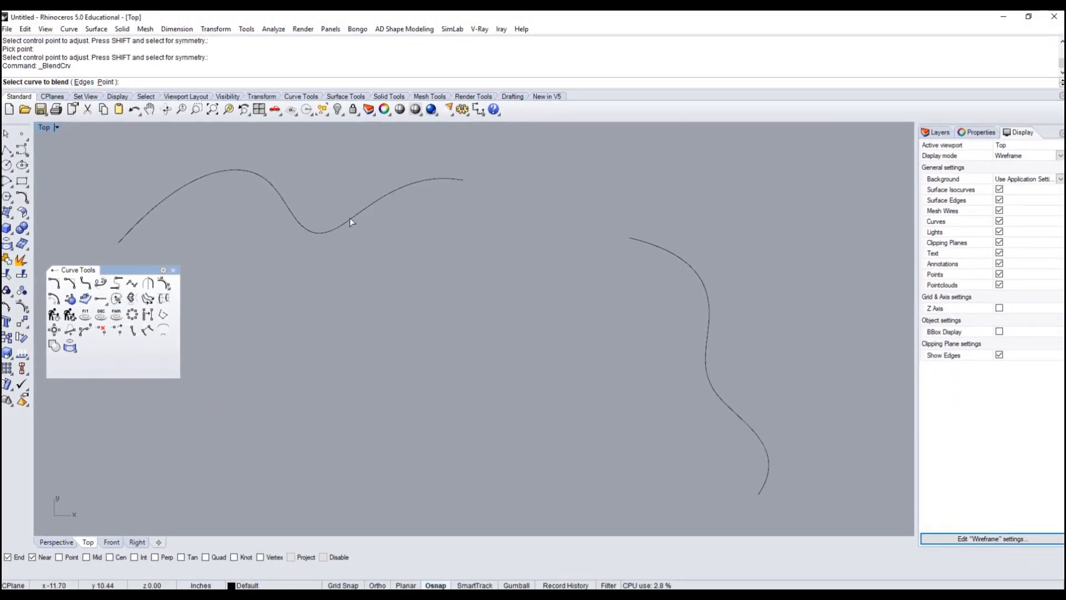
left_click(447, 179)
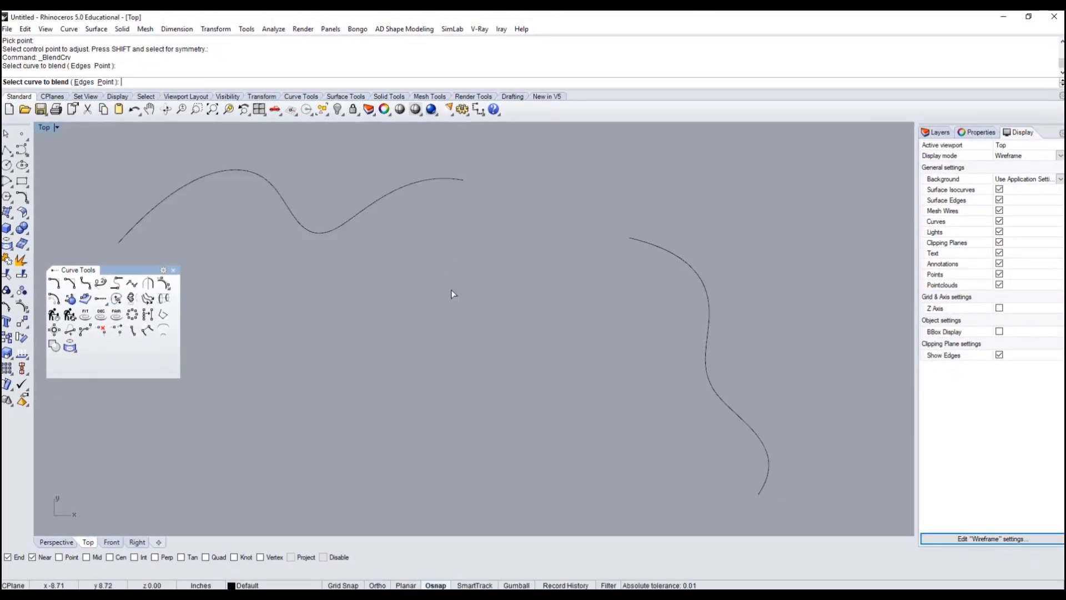
left_click(637, 241)
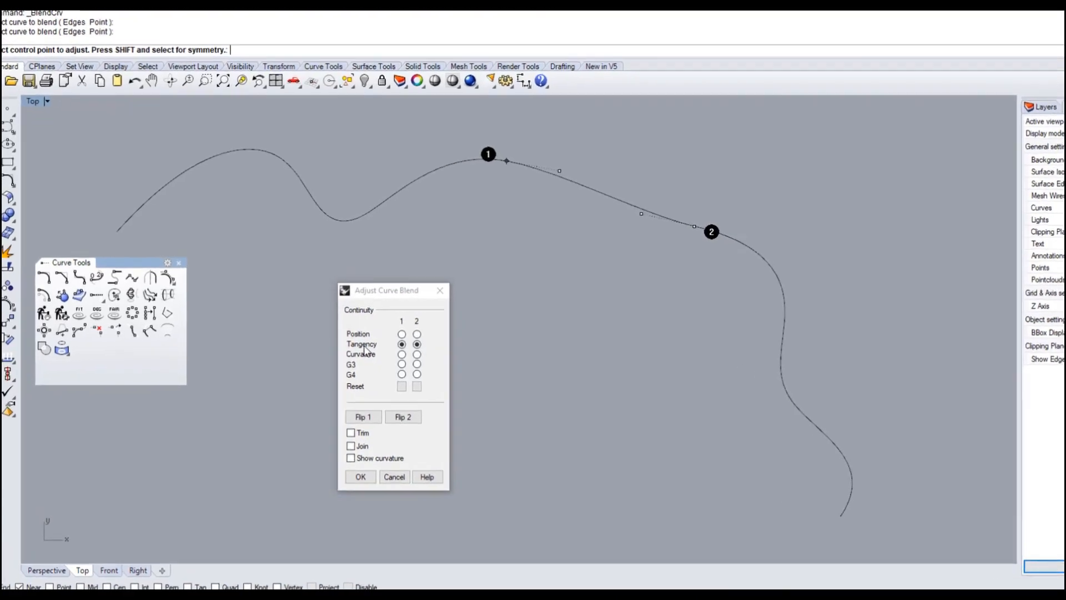
left_click(466, 336)
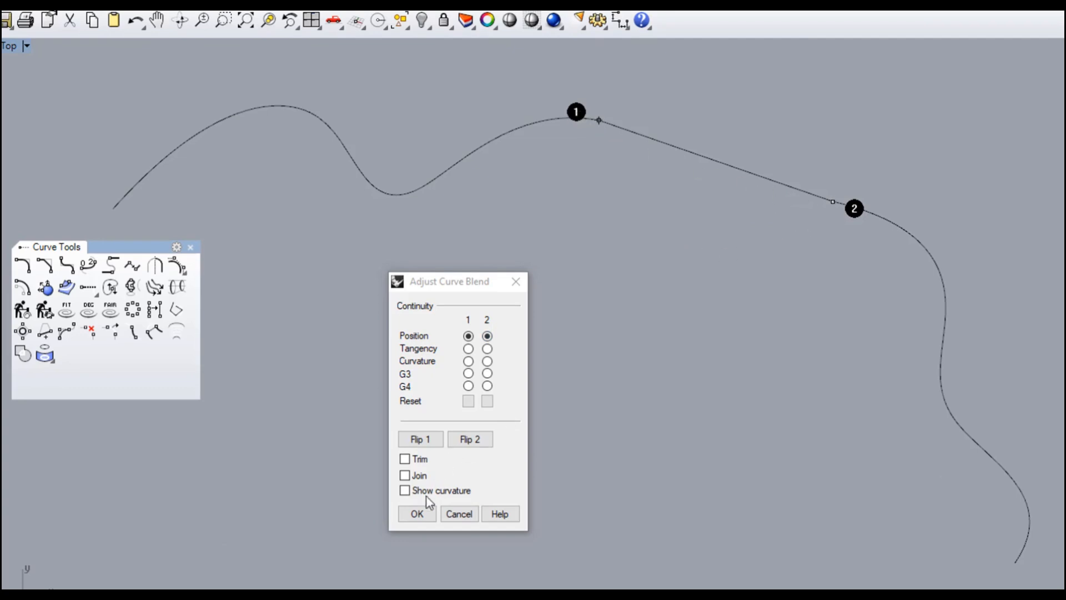
left_click(420, 514)
Step: Join the upper wavy curve and the straight blend segment into one curve
scroll(577, 344, "up", 5)
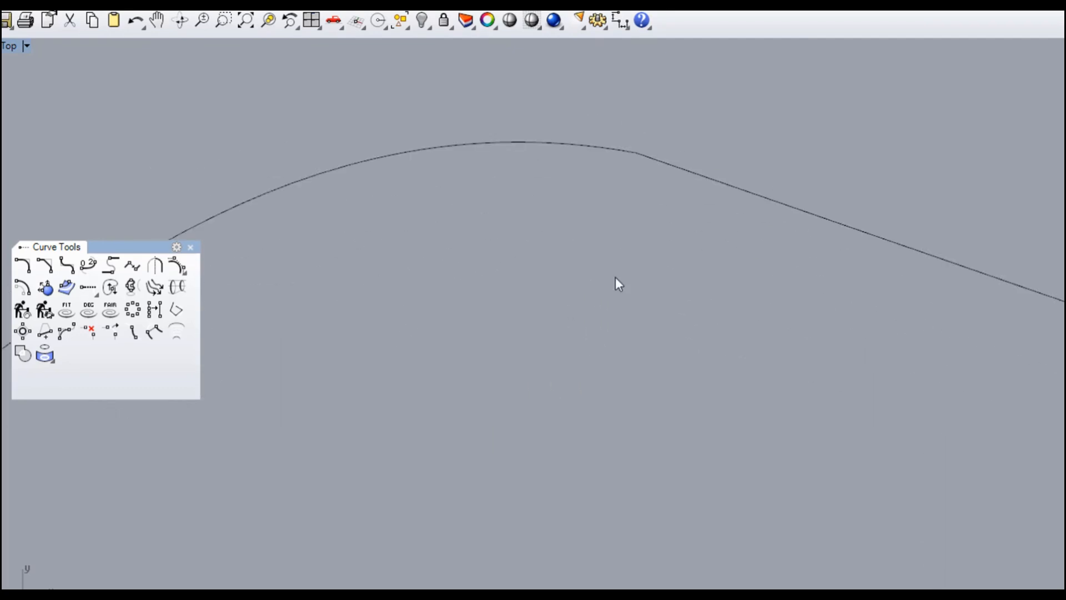
scroll(593, 327, "up", 3)
left_click(595, 252)
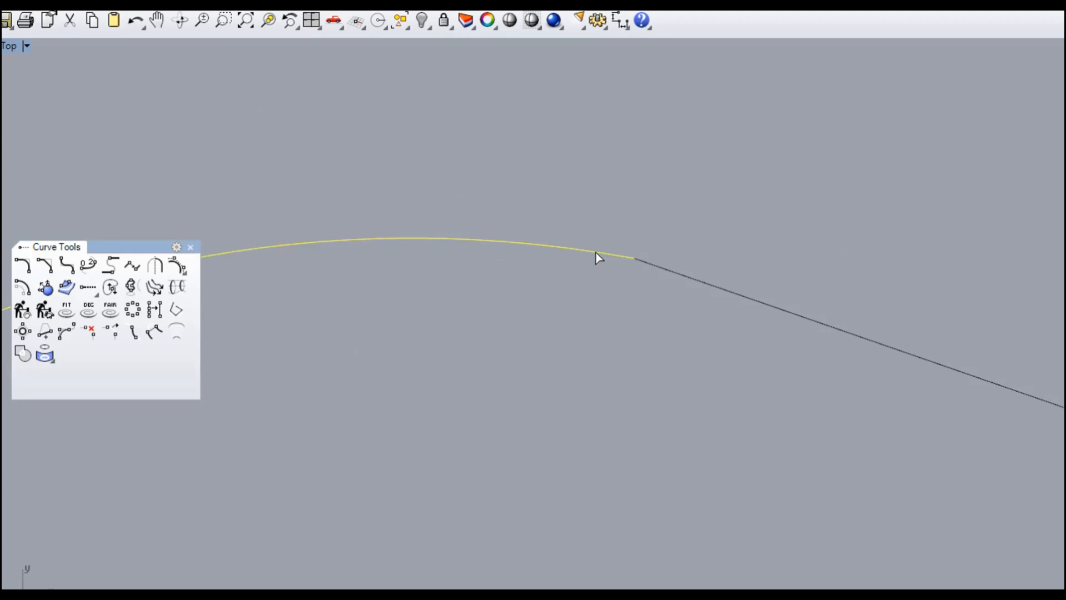
left_click(668, 272)
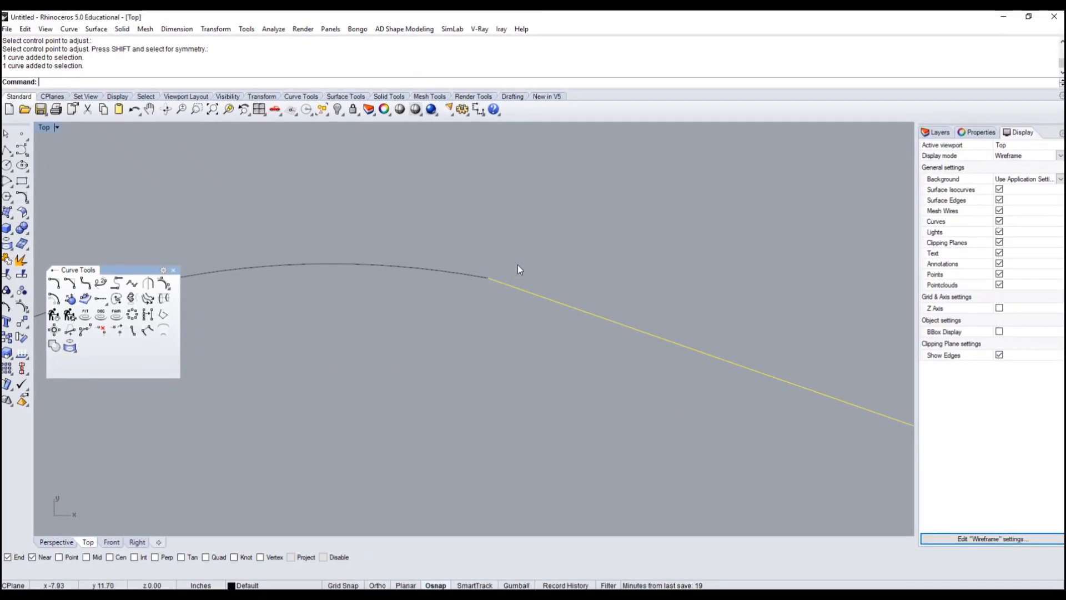
left_click_drag(520, 260, 438, 314)
scroll(415, 355, "down", 15)
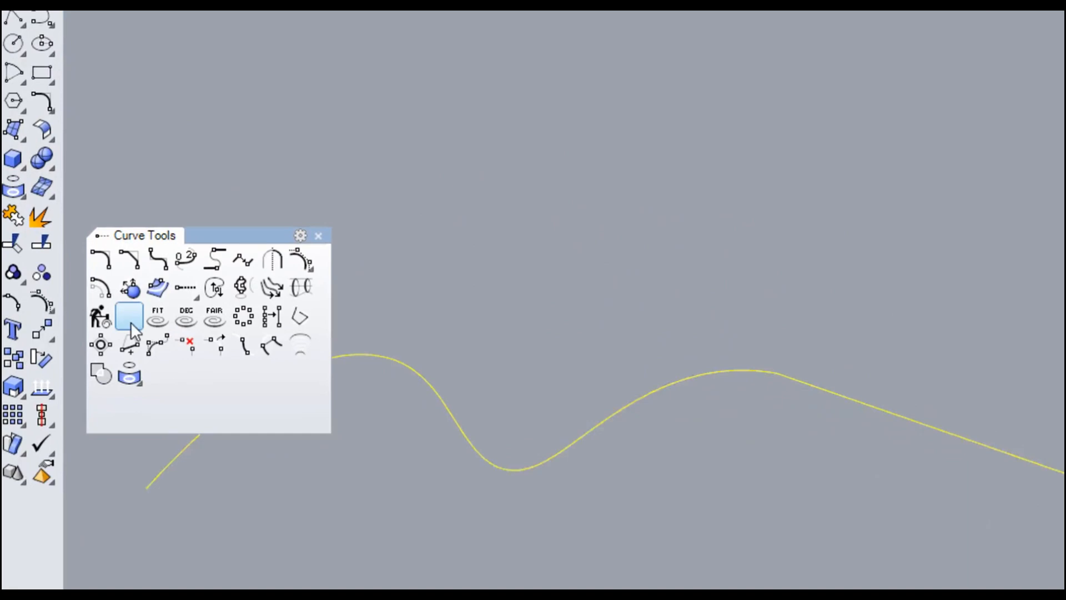
left_click(131, 320)
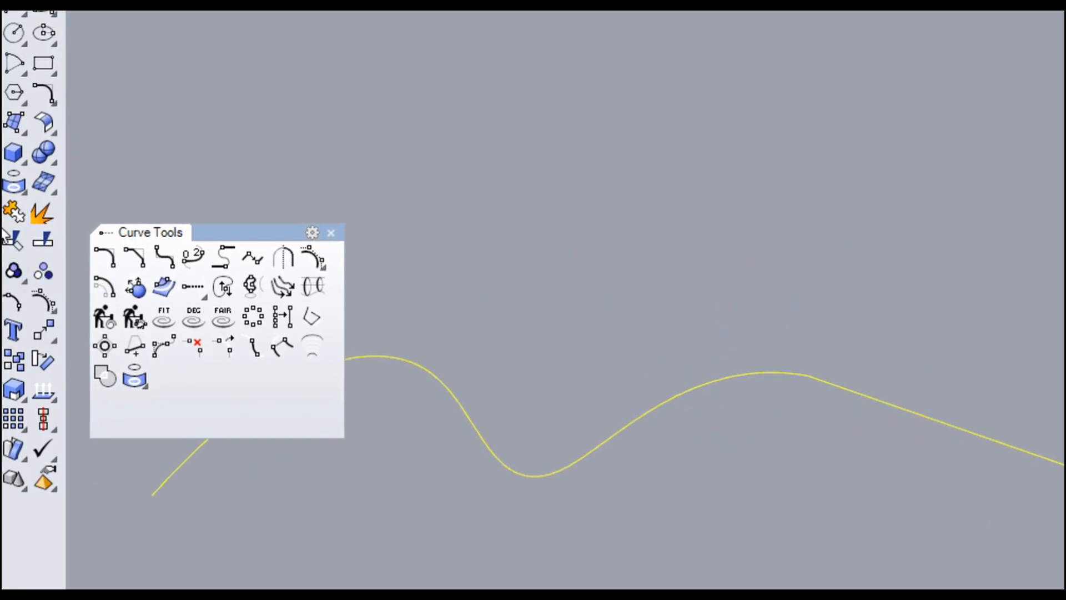
Step: Extrude the joined curve straight to both sides as a surface in the maximized Perspective view
double_click(44, 128)
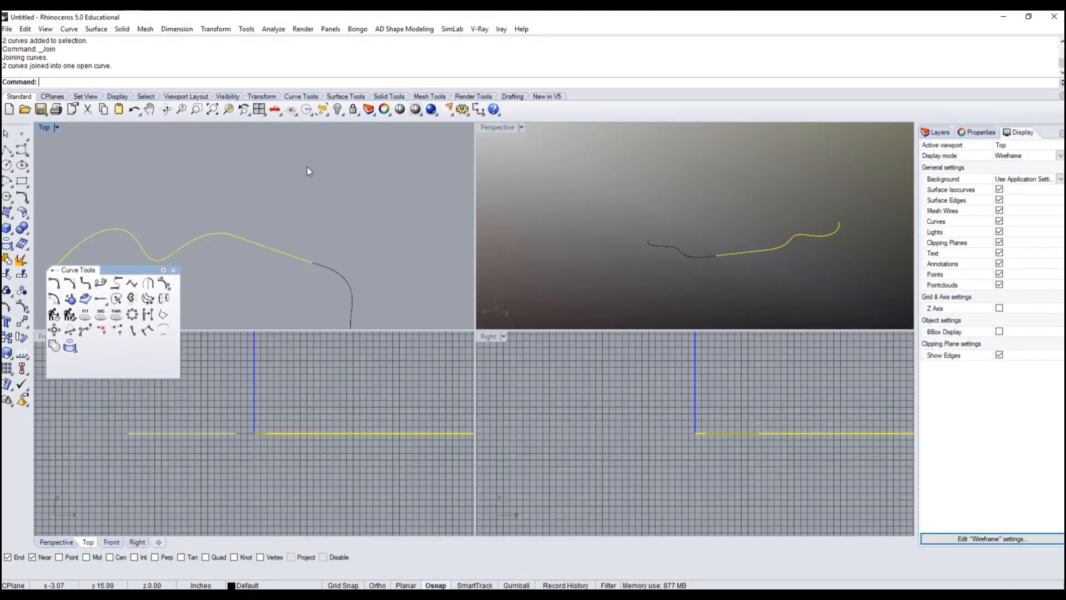
double_click(490, 128)
right_click_drag(454, 304, 555, 388)
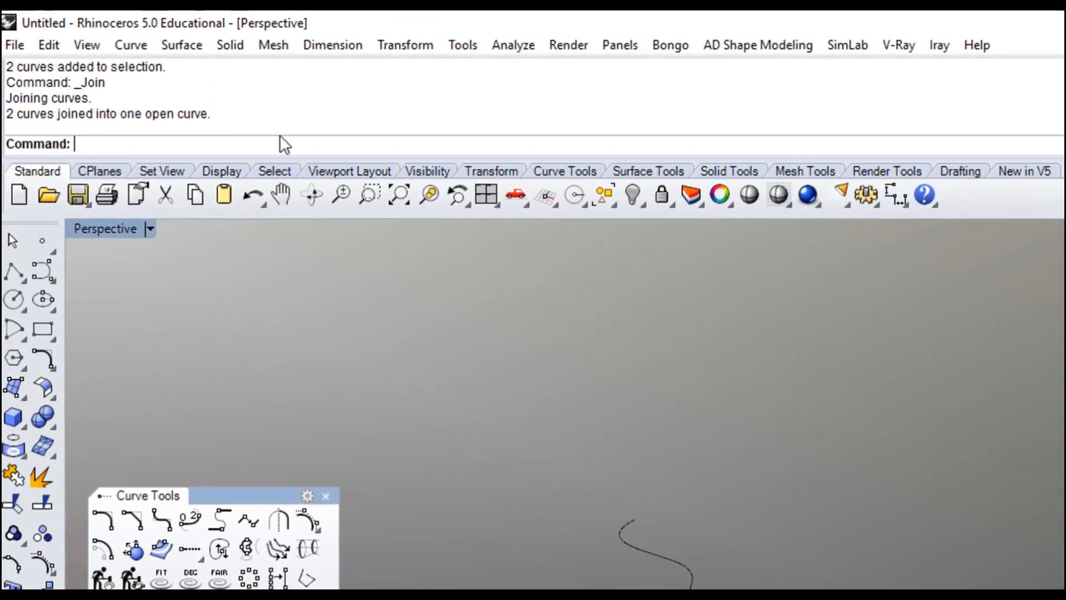
left_click(185, 45)
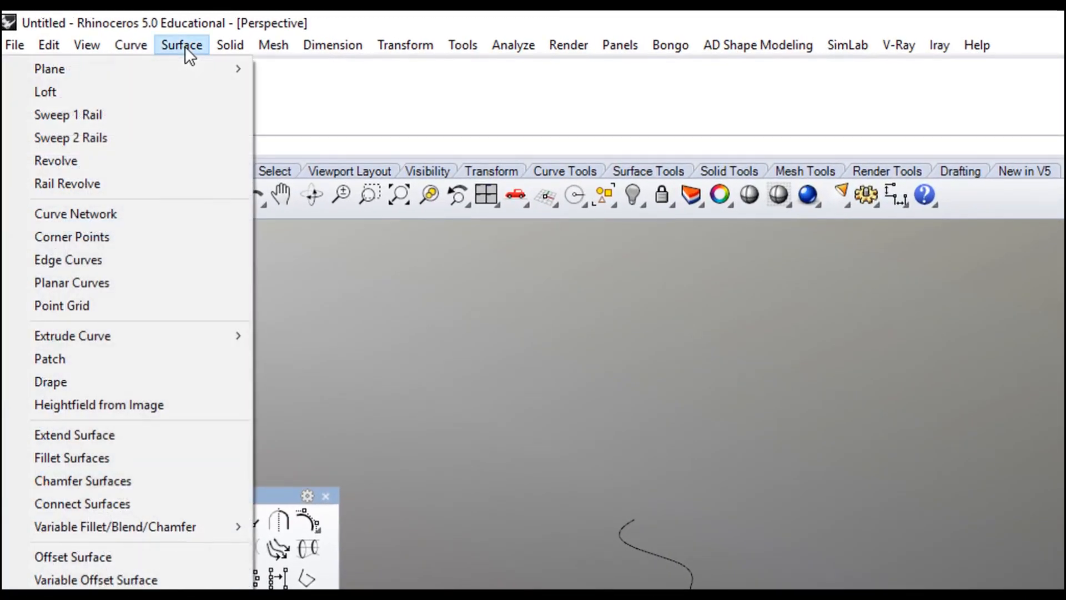
mouse_move(166, 346)
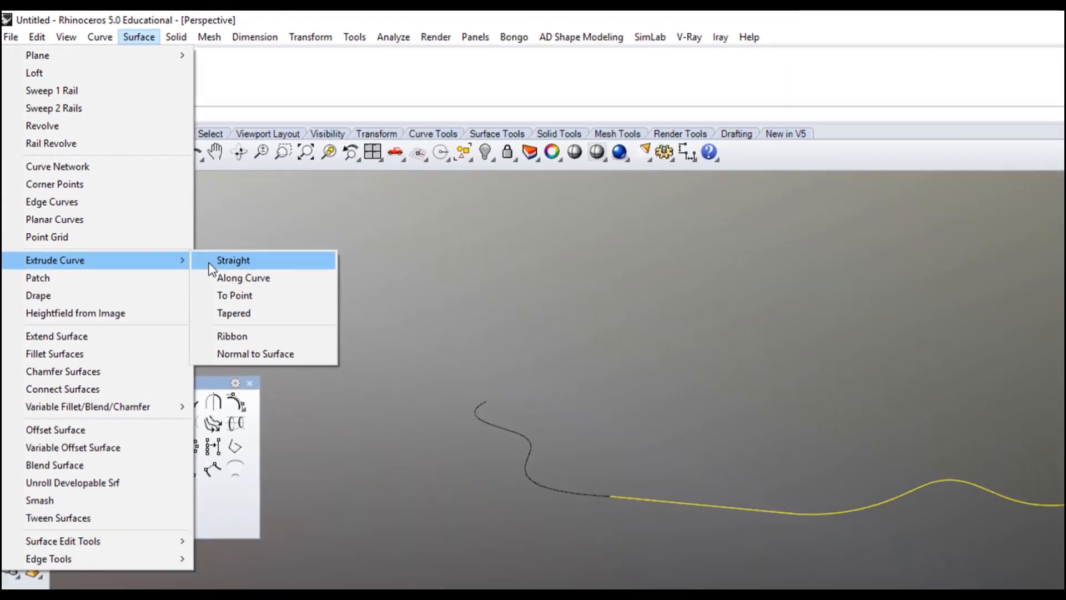
left_click(222, 261)
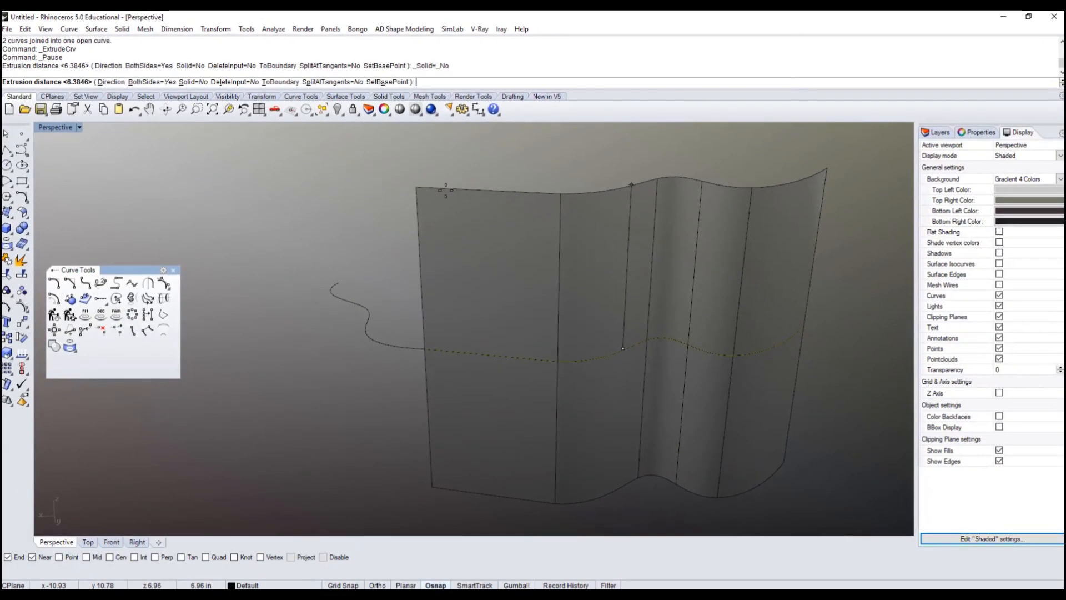
left_click(591, 277)
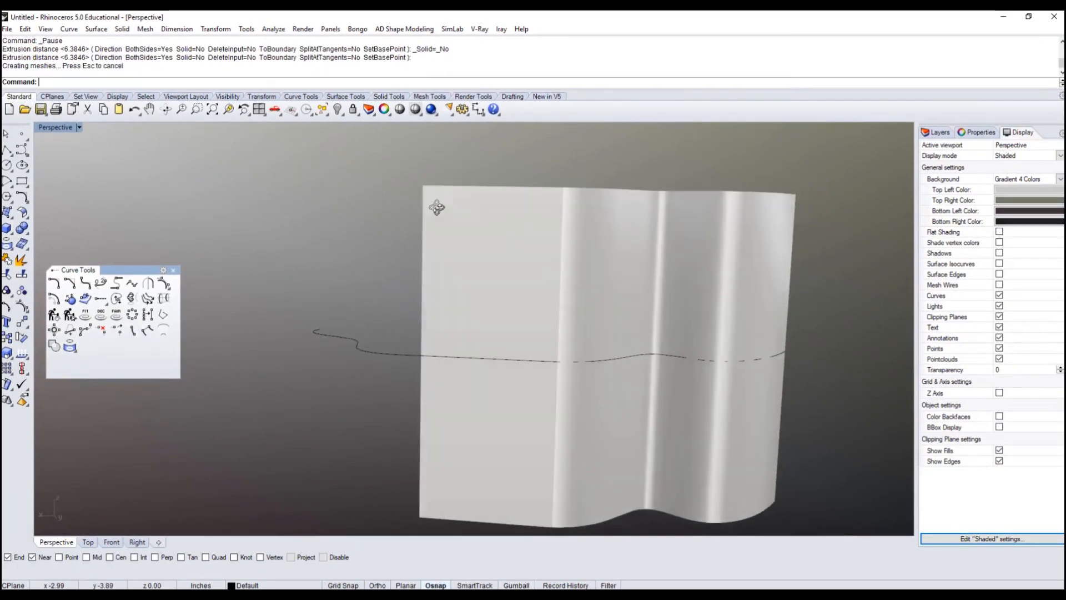
Step: Select the extruded surface and run an environment map analysis on it
right_click_drag(437, 208, 518, 264)
left_click(519, 261)
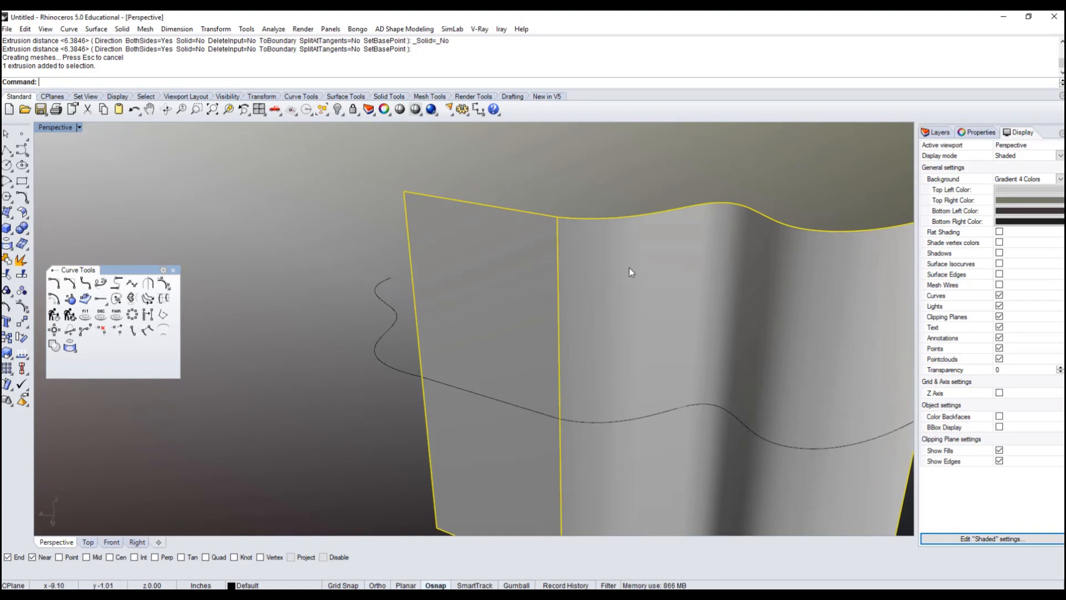
right_click_drag(524, 255, 563, 287)
right_click_drag(543, 352, 548, 327)
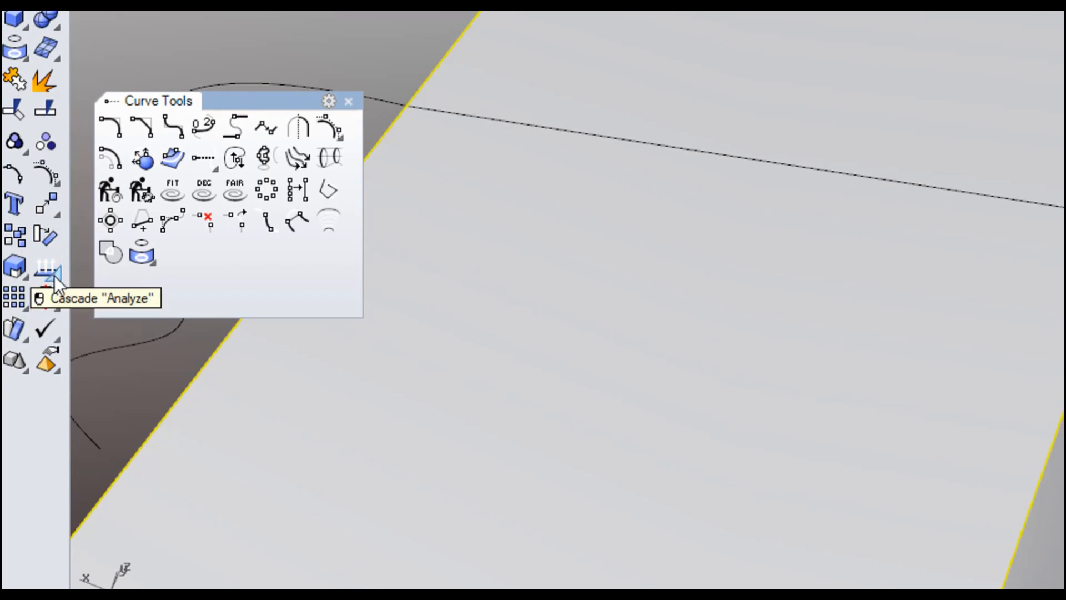
left_click(55, 275)
left_click_drag(96, 257, 215, 339)
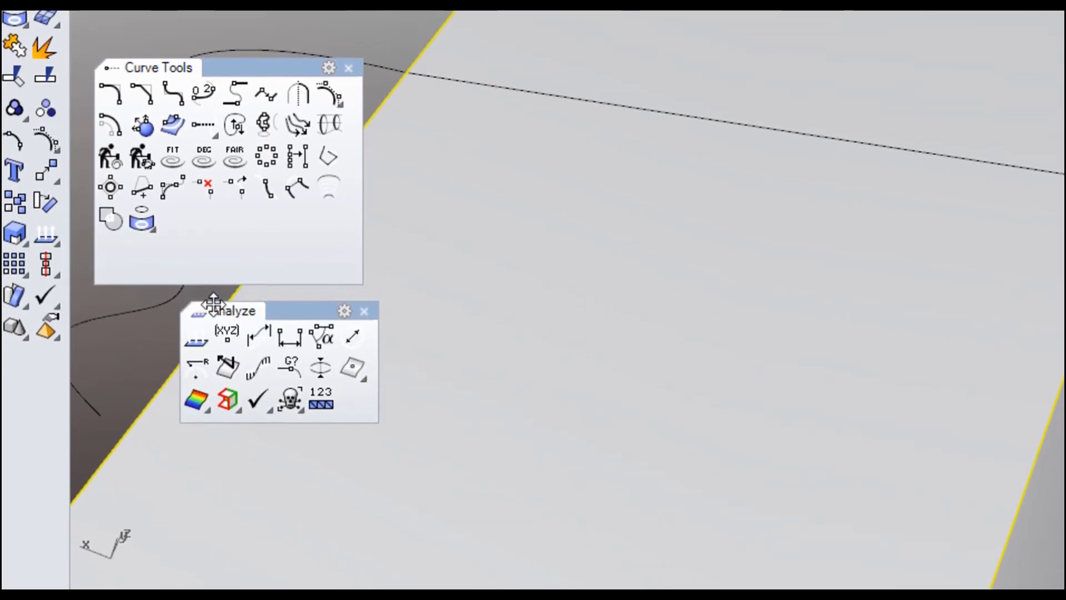
left_click(204, 410)
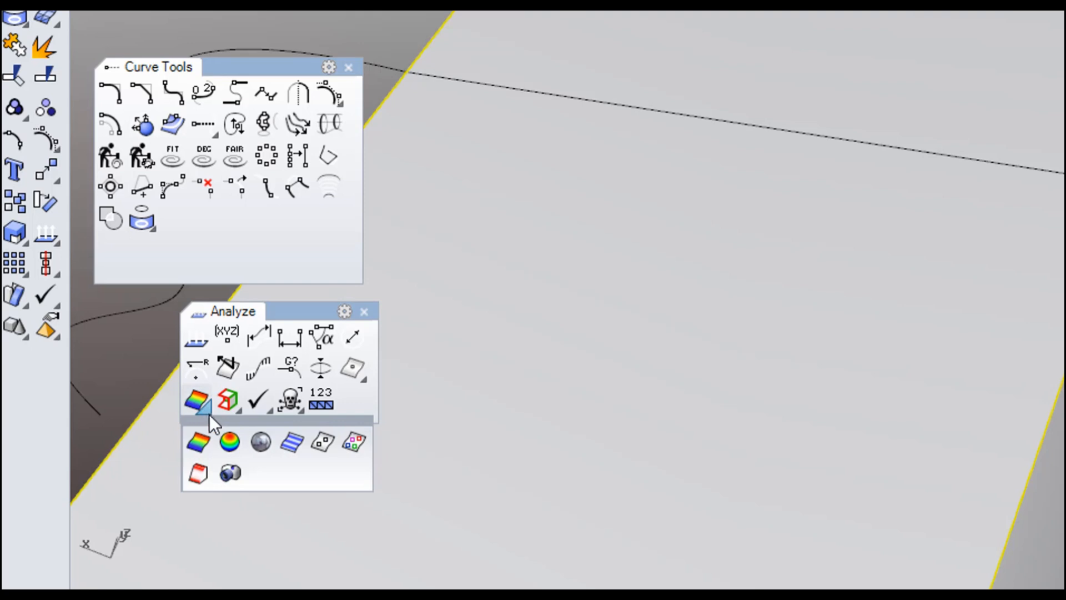
left_click_drag(215, 420, 212, 442)
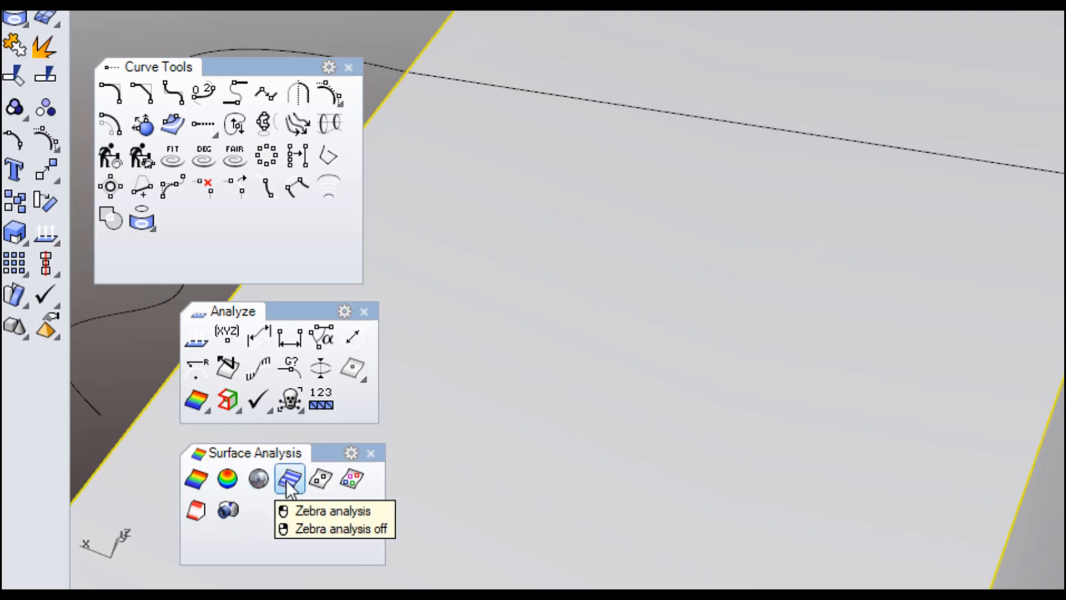
left_click(258, 477)
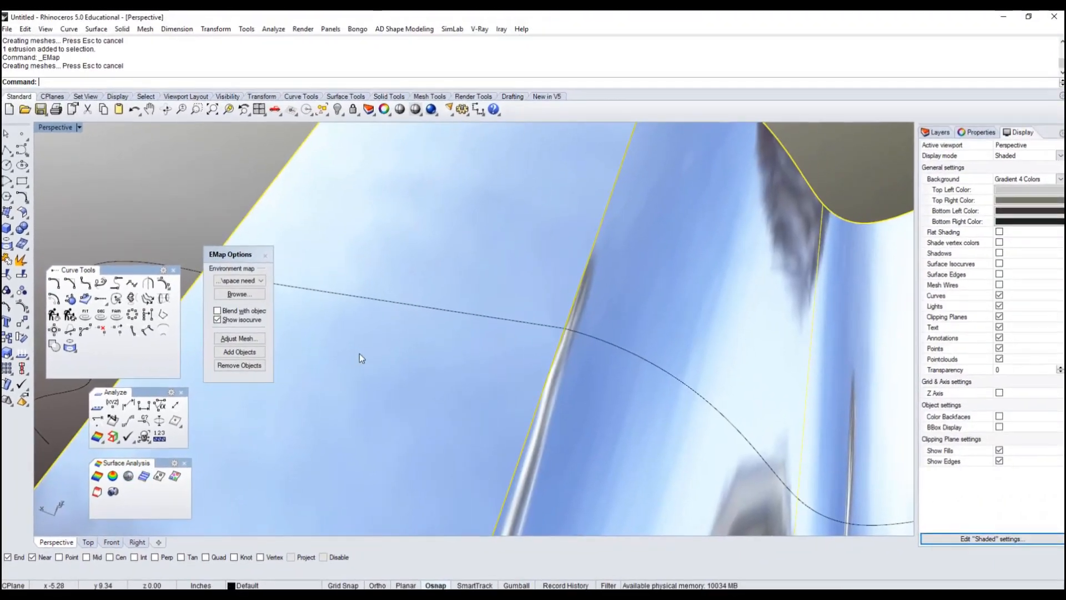
Step: Examine how the environment reflections flow across the seam between the flat and curved parts of the surface
right_click_drag(470, 331, 445, 290)
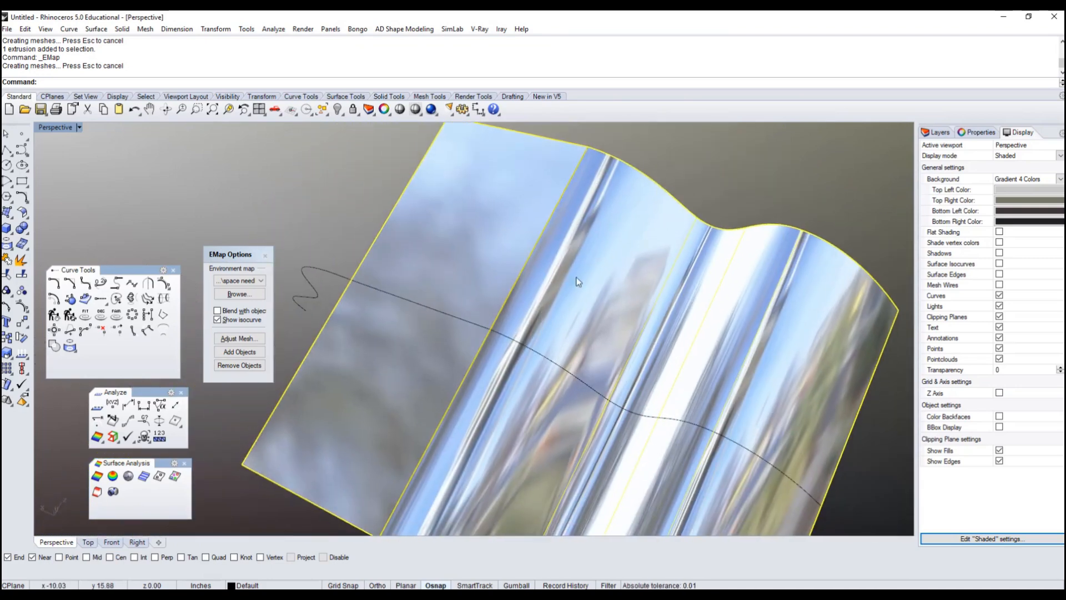
scroll(551, 318, "down", 7)
right_click_drag(551, 318, 555, 293)
scroll(568, 274, "up", 6)
scroll(532, 327, "up", 5)
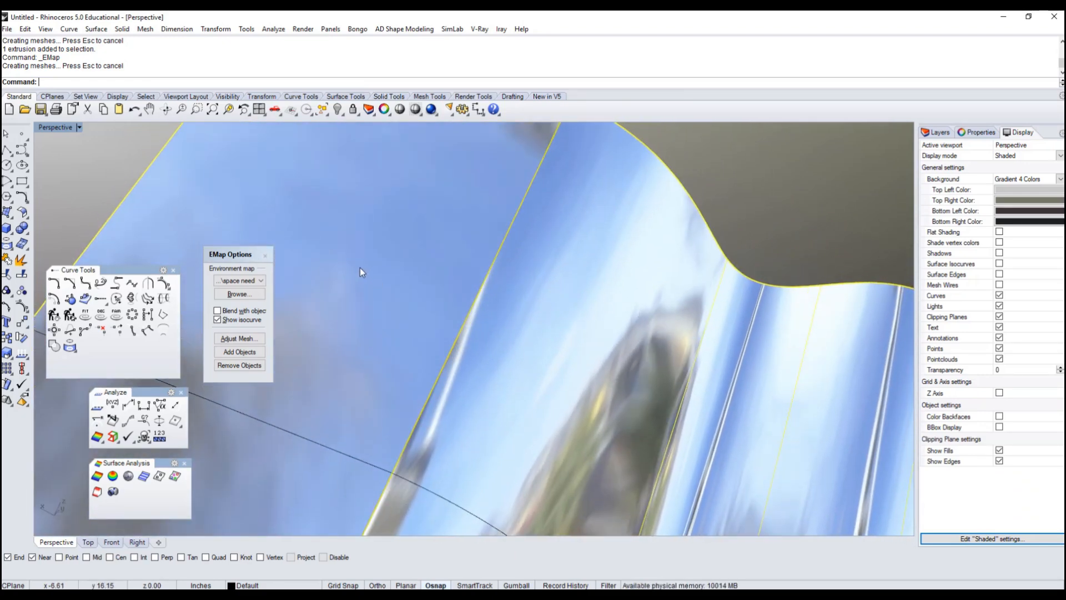
right_click_drag(522, 349, 513, 286)
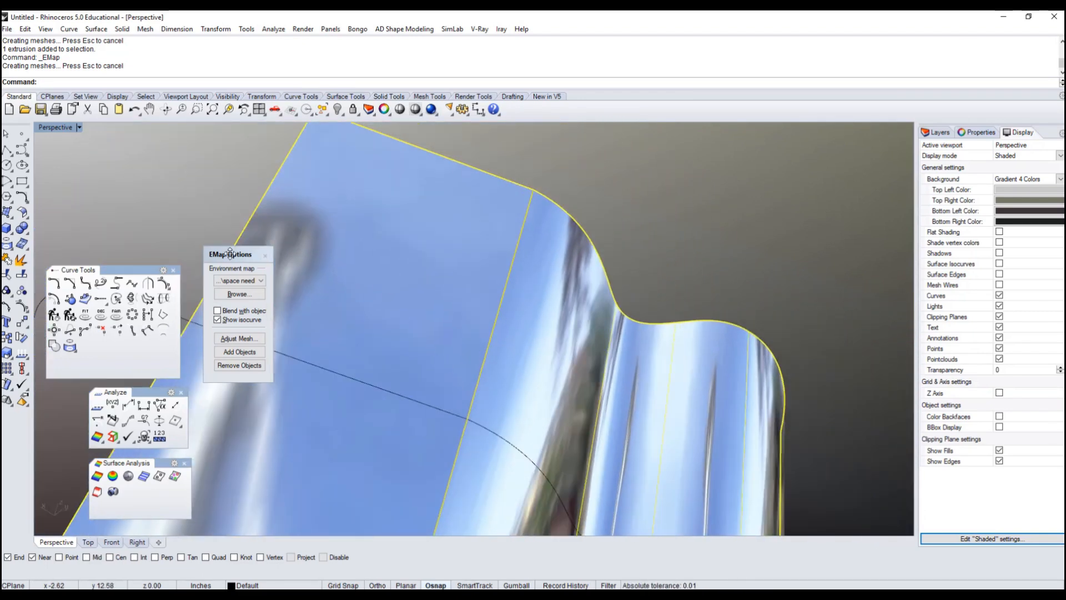
Step: Try two brushed-metal environment maps and the sunset 2 map on the surface, and inspect the reflections at the seam
left_click_drag(230, 254, 307, 243)
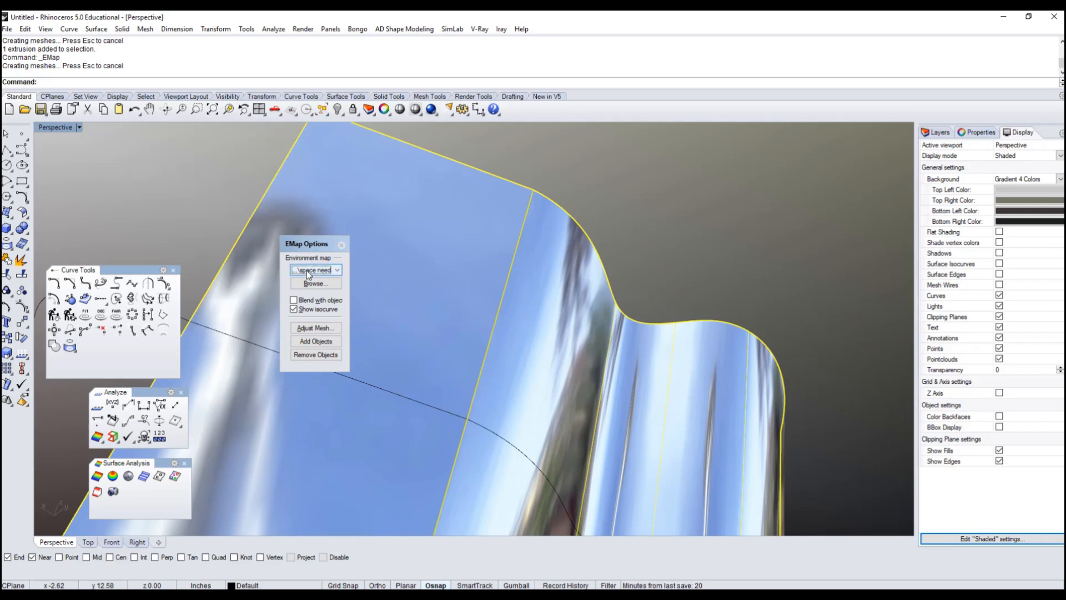
left_click(308, 272)
left_click(310, 287)
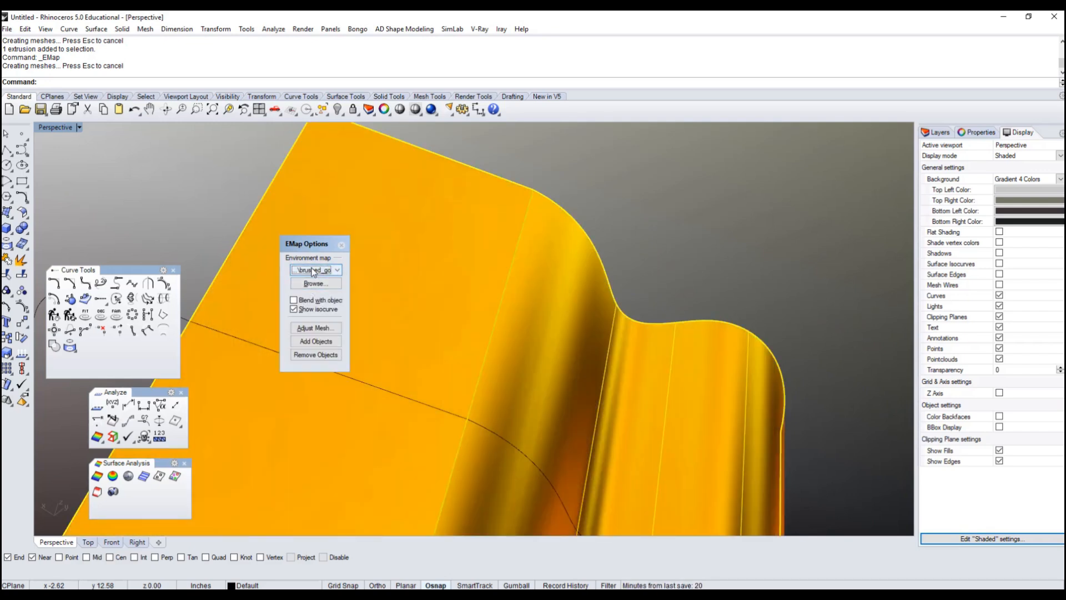
left_click(312, 271)
left_click(313, 294)
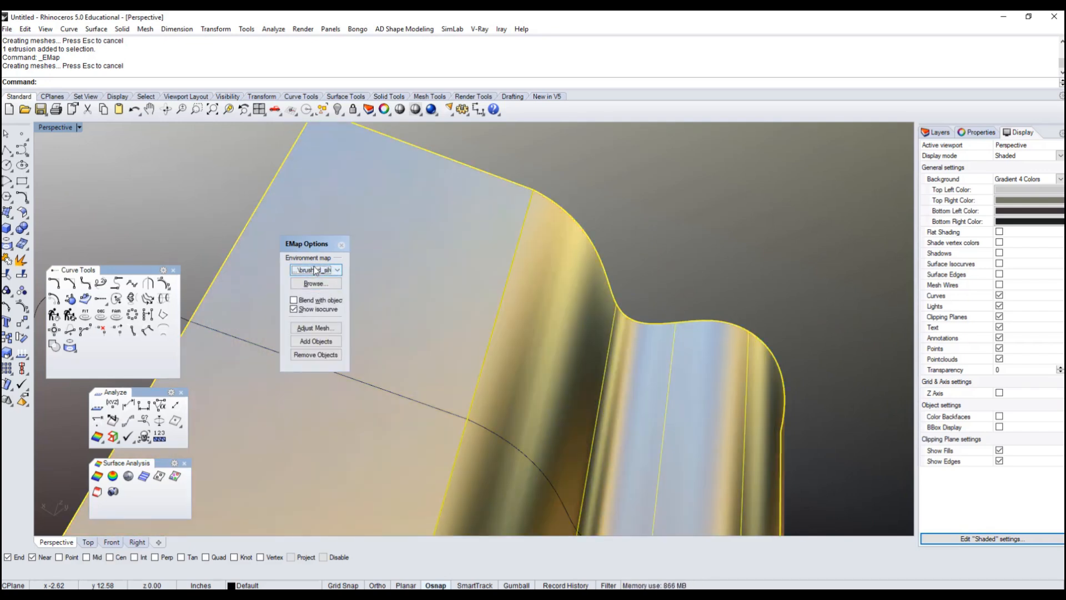
left_click(314, 270)
left_click(311, 303)
right_click_drag(637, 332, 482, 338)
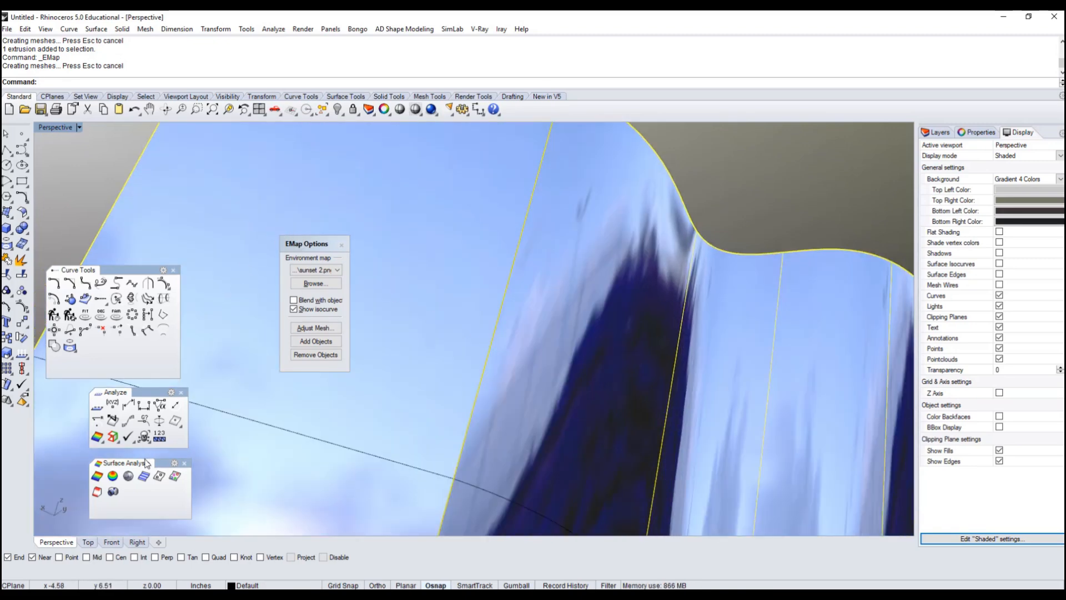
mouse_move(561, 304)
right_mouse_down()
mouse_move(457, 291)
mouse_move(401, 355)
right_mouse_up()
Step: End the environment map analysis, put away the surface analysis tools and undo the curve extrusion
left_click(341, 245)
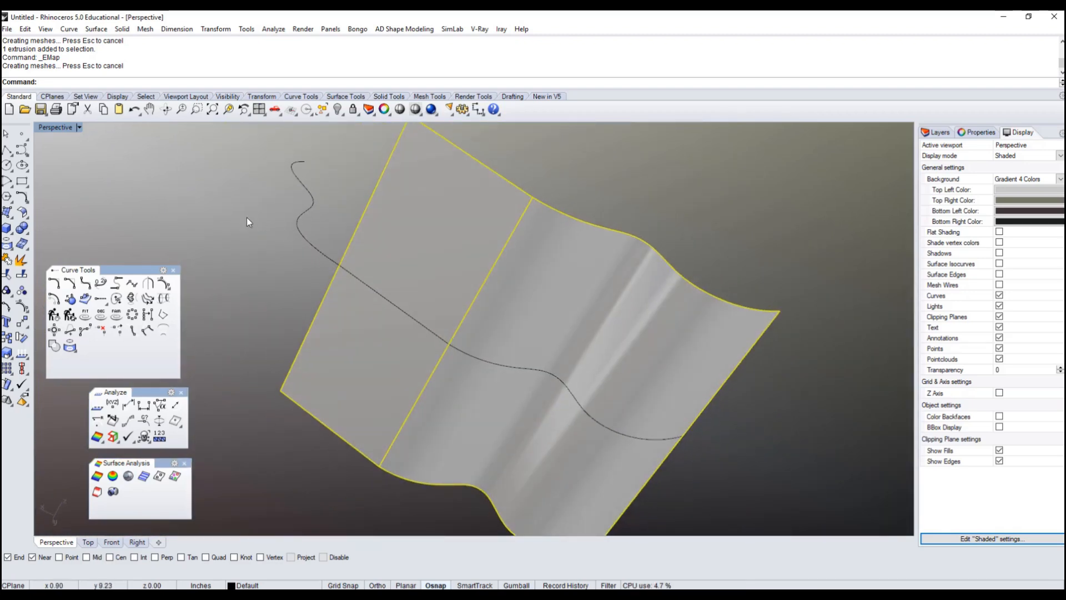
left_click(246, 219)
right_click_drag(581, 219, 513, 227)
scroll(526, 277, "up", 5)
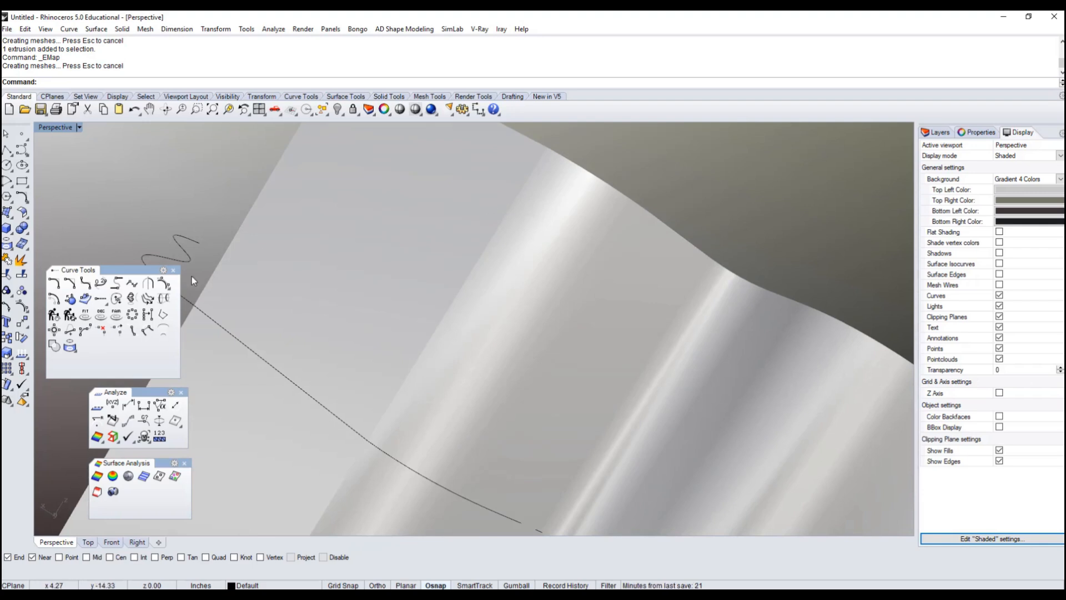
left_click(184, 463)
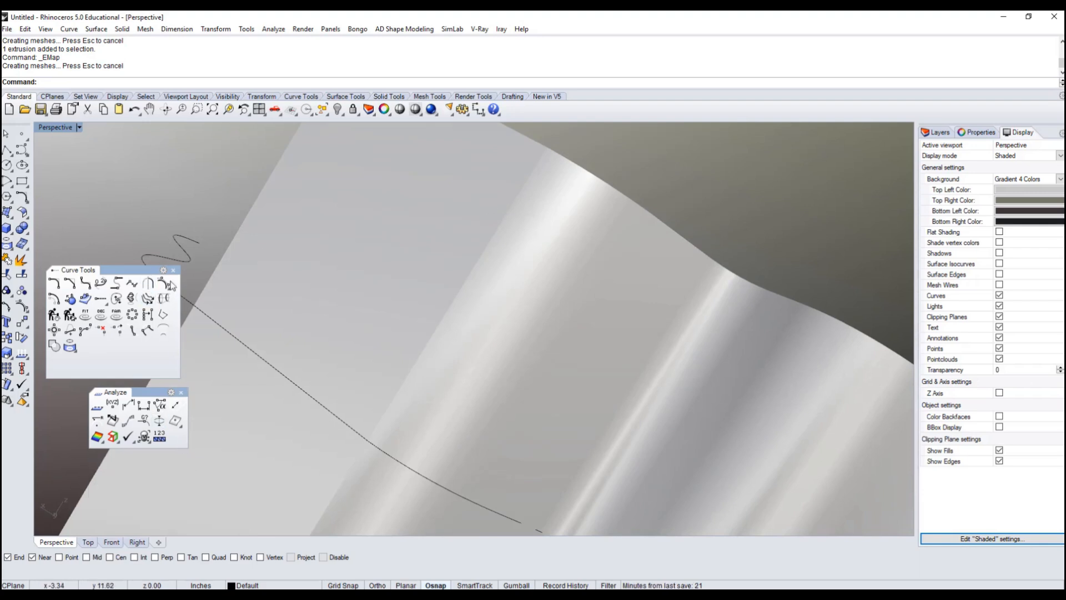
left_click(134, 110)
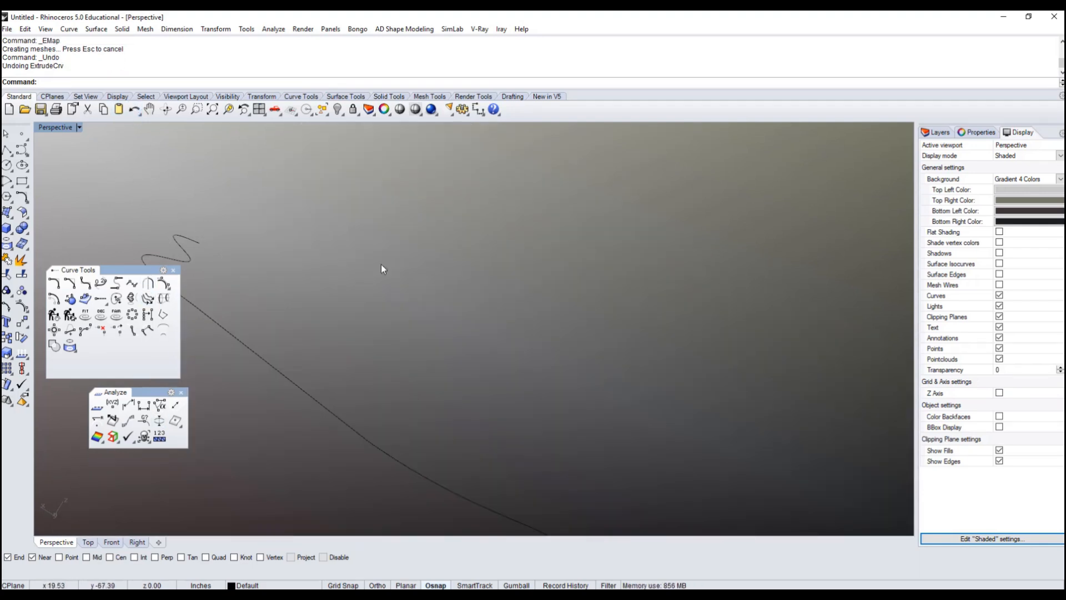
Step: Undo the join of the curve so its segments are separate again
scroll(381, 300, "down", 5)
left_click(374, 369)
key("Escape")
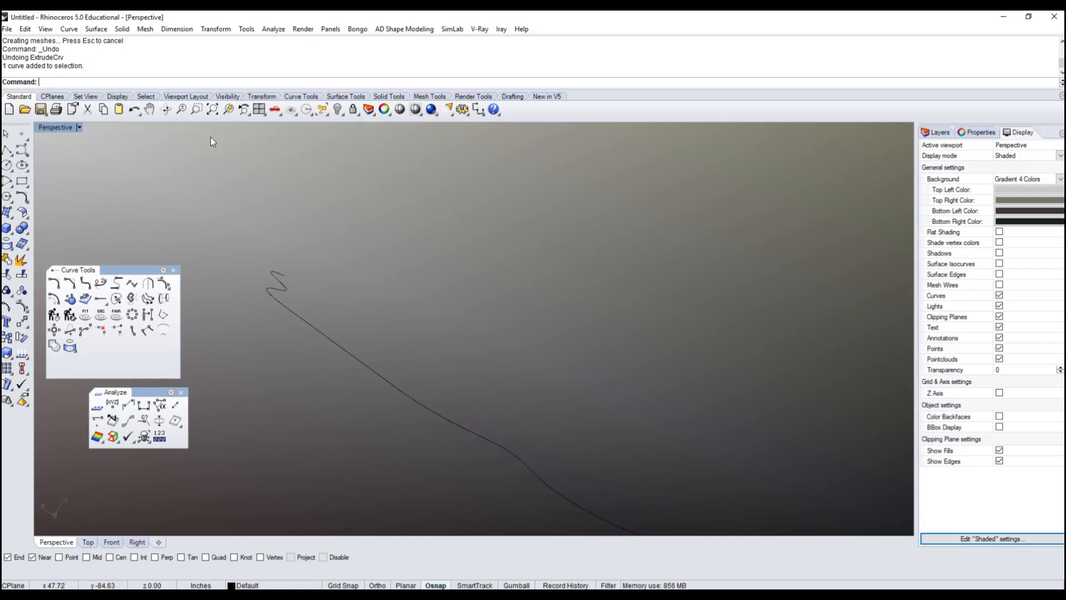
left_click(135, 109)
left_click(364, 368)
left_click(254, 394)
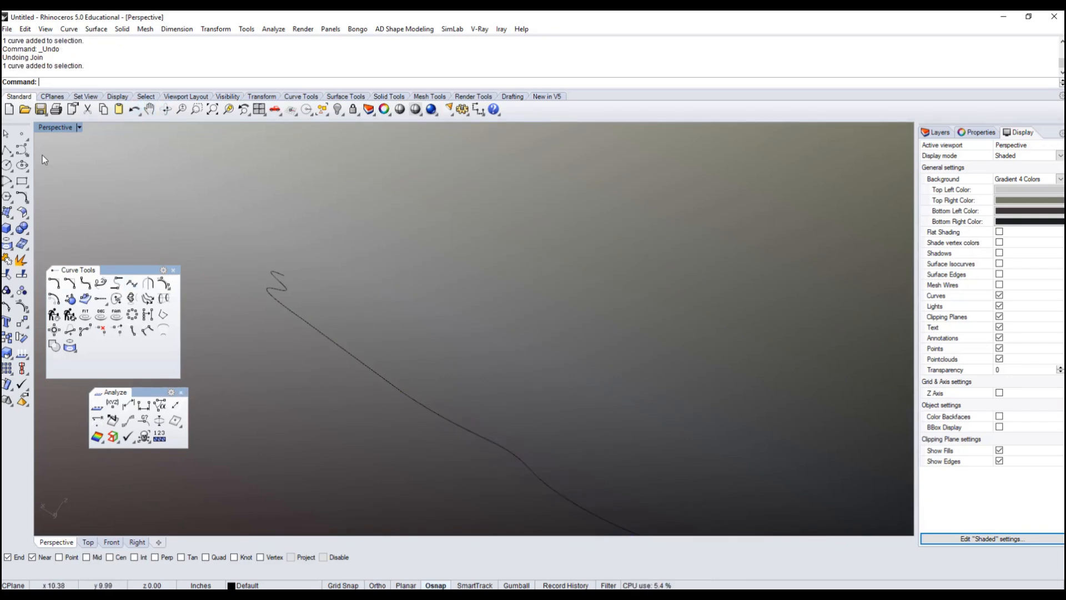
Step: In the Top view, delete the straight blend segment between the two freeform curves
double_click(53, 127)
double_click(42, 129)
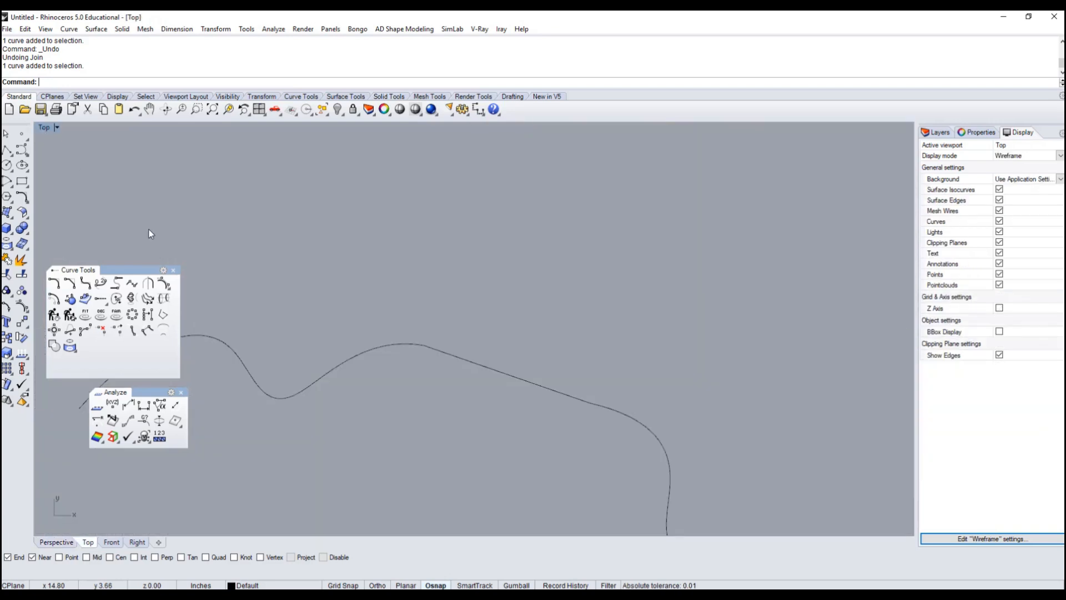
scroll(448, 308, "down", 6)
left_click(526, 312)
scroll(542, 323, "up", 4)
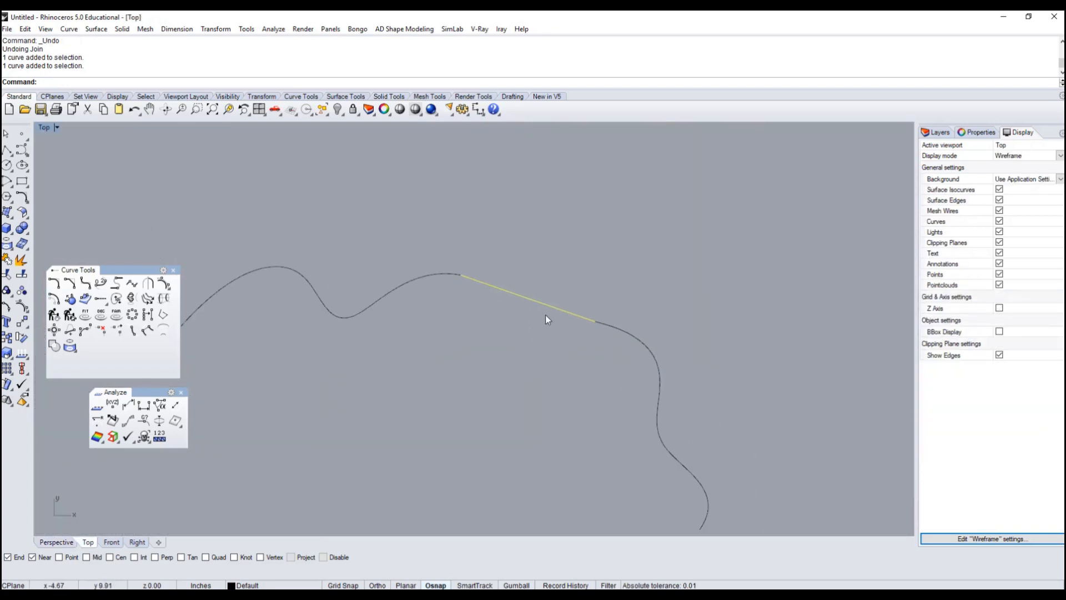
right_click_drag(545, 315, 531, 359)
scroll(457, 312, "up", 4)
right_click_drag(721, 412, 625, 331)
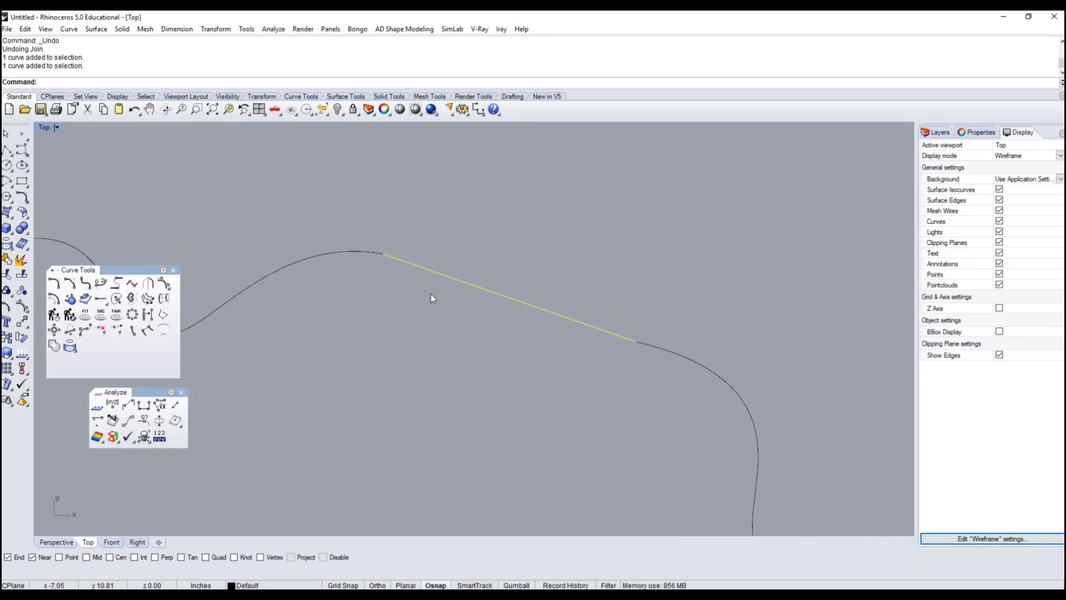
key("Delete")
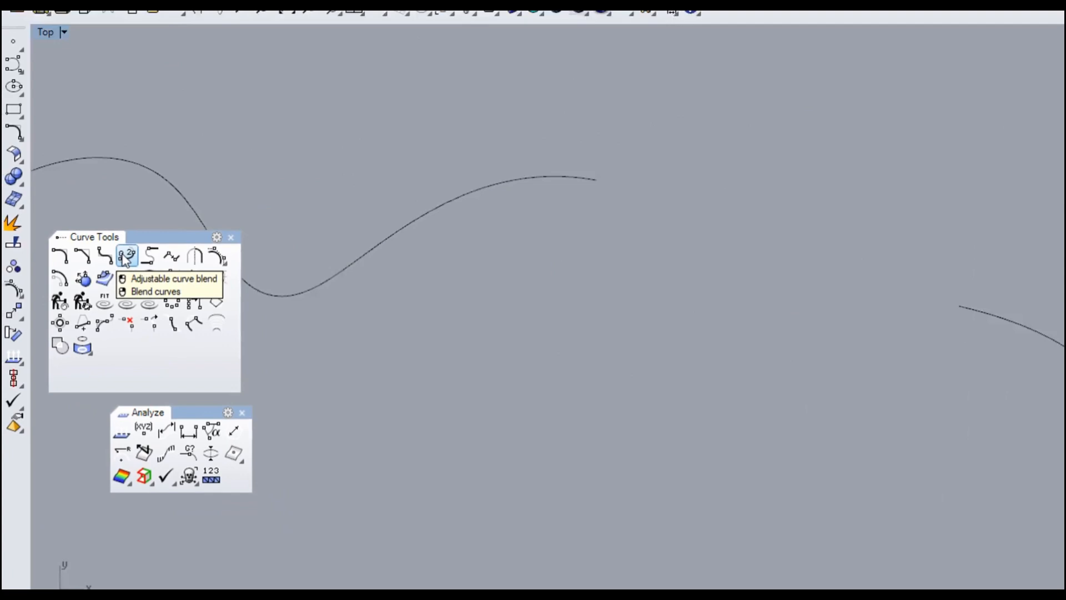
Step: Start an adjustable curve blend between the facing ends of the two curves, with tangency at end 1 and position at end 2
left_click(125, 257)
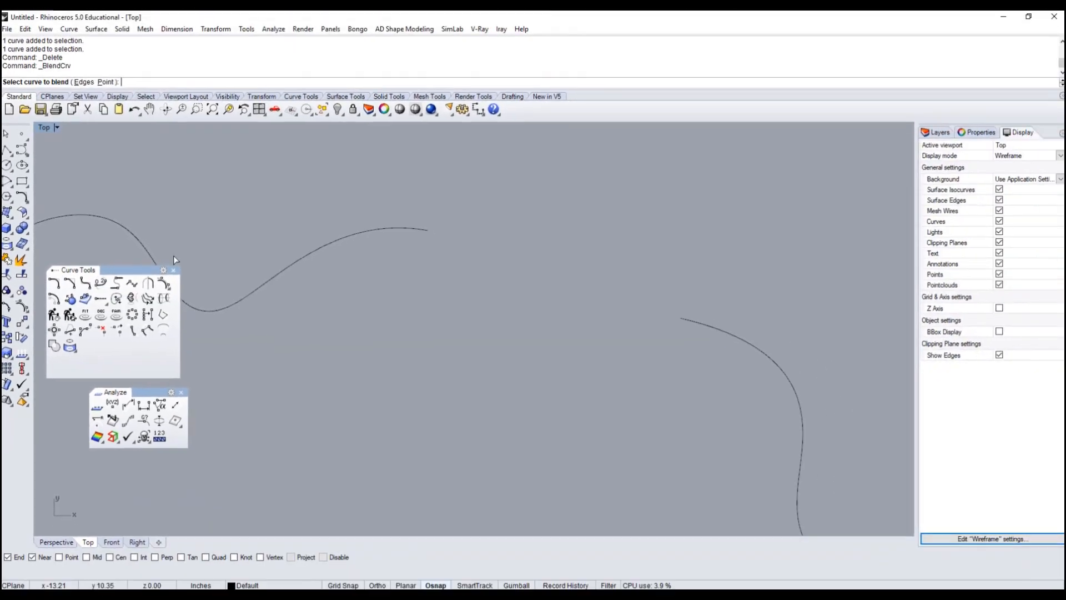
left_click(688, 320)
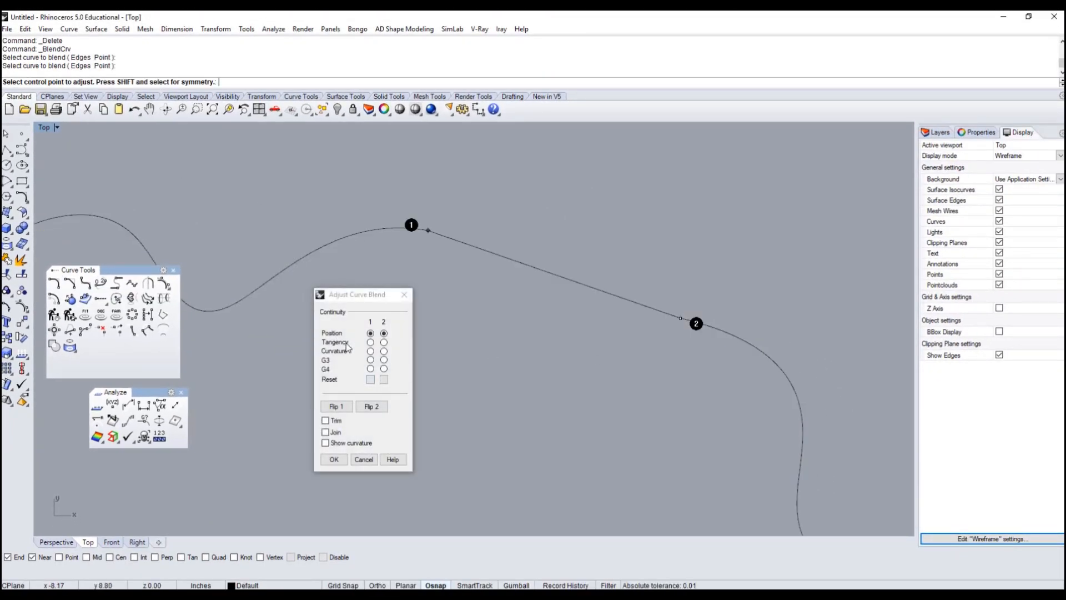
left_click(370, 342)
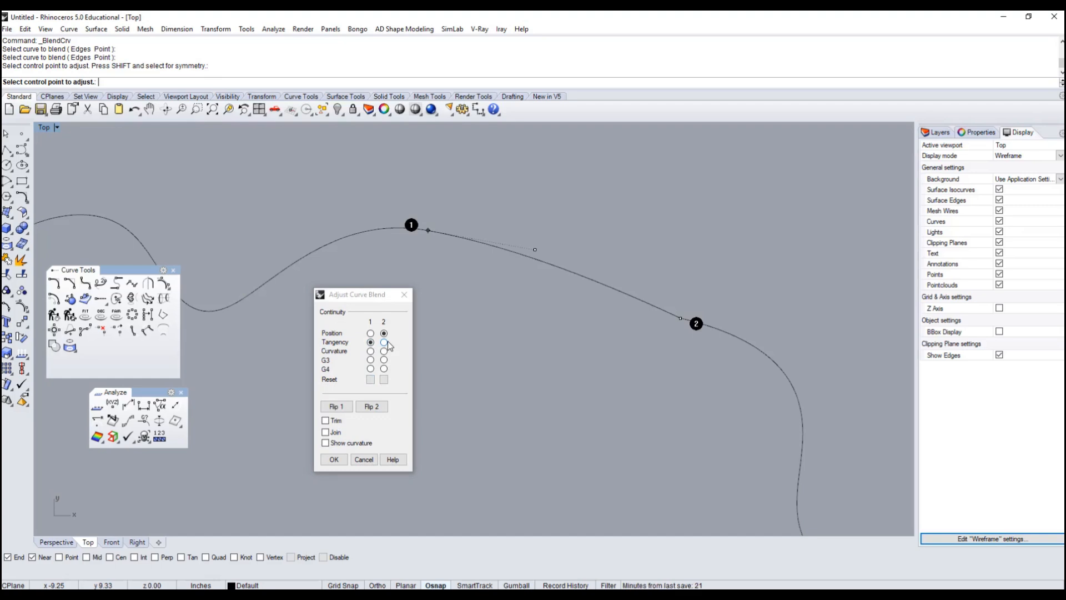
left_click_drag(356, 295, 337, 283)
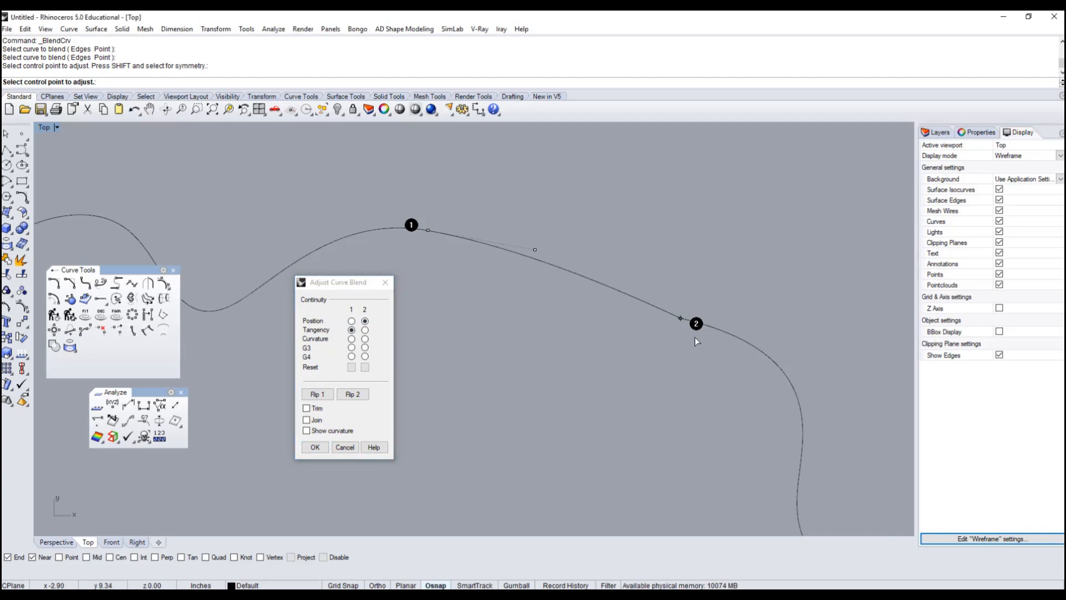
Step: Adjust the blend's tangency control point near end 1, sliding it closer to that end
left_click(535, 250)
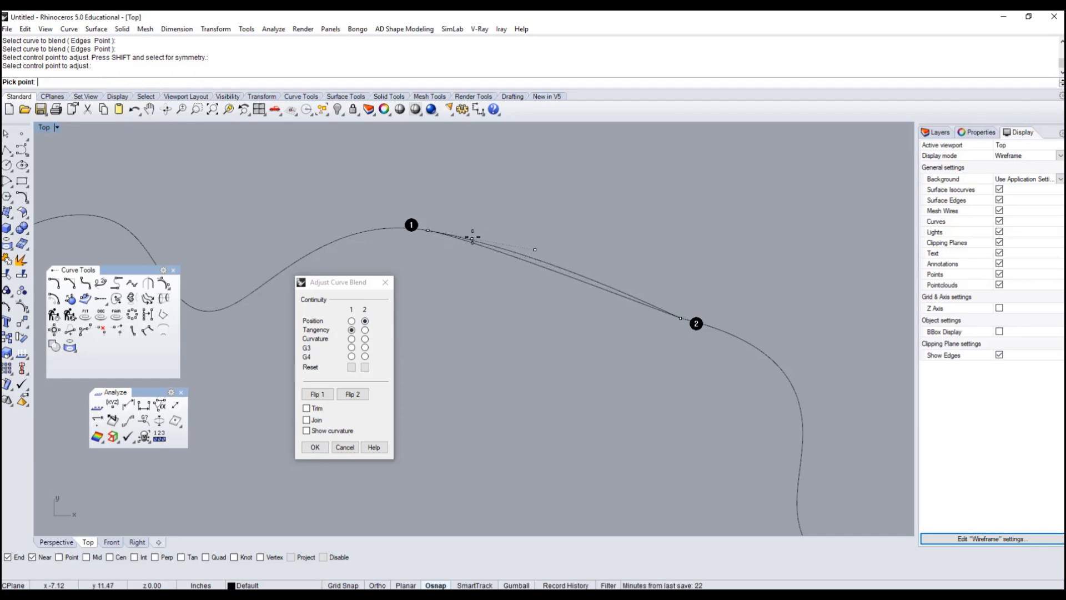
left_click(529, 224)
left_click(523, 247)
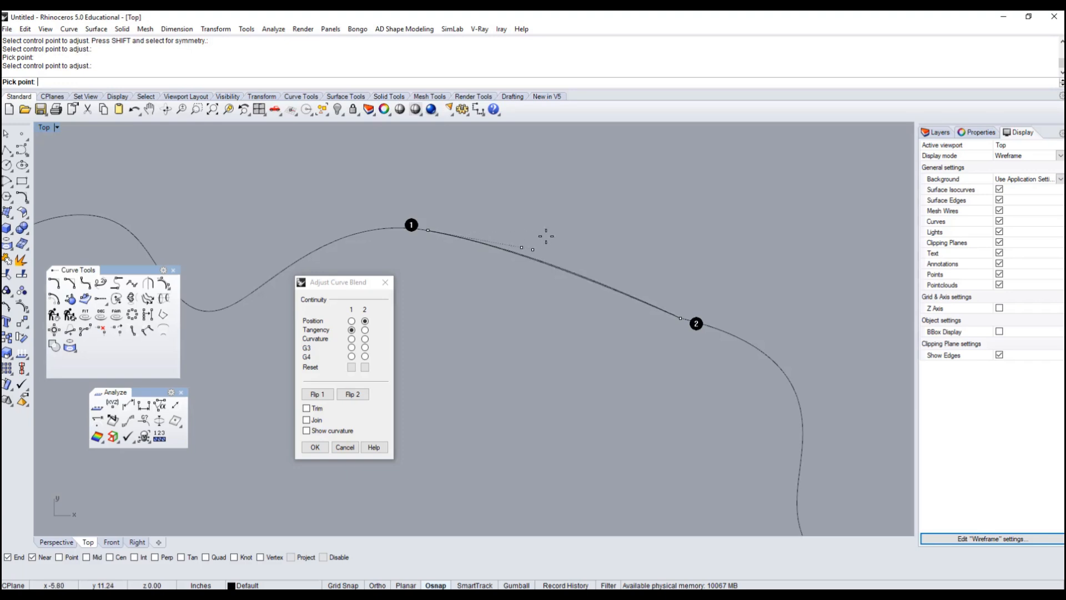
left_click(515, 228)
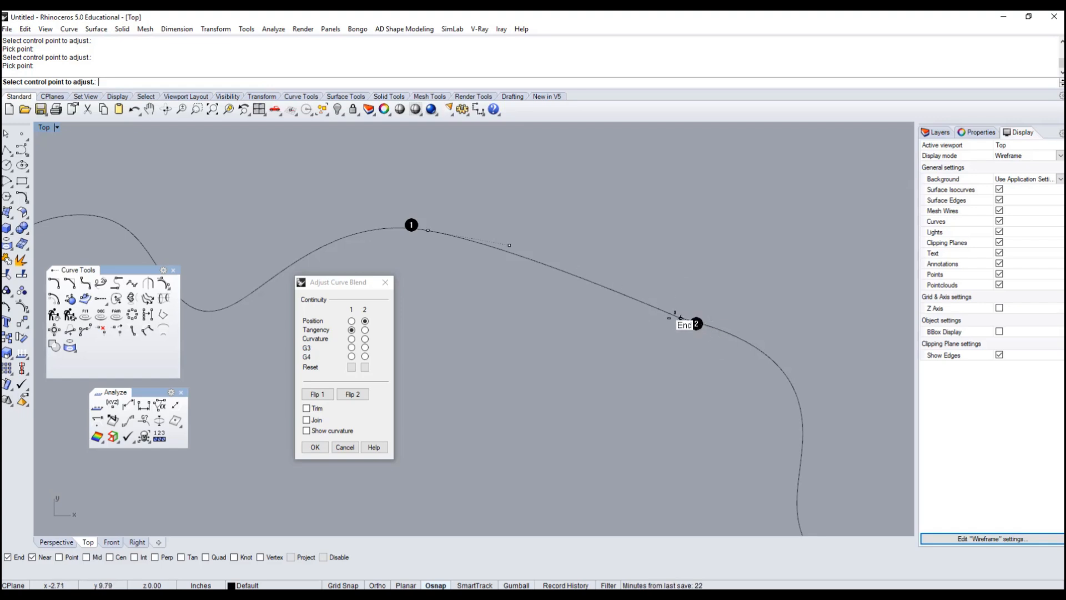
Step: Examine how the blend preview meets the curves at the position end 2 and the tangent end 1
scroll(681, 318, "up", 5)
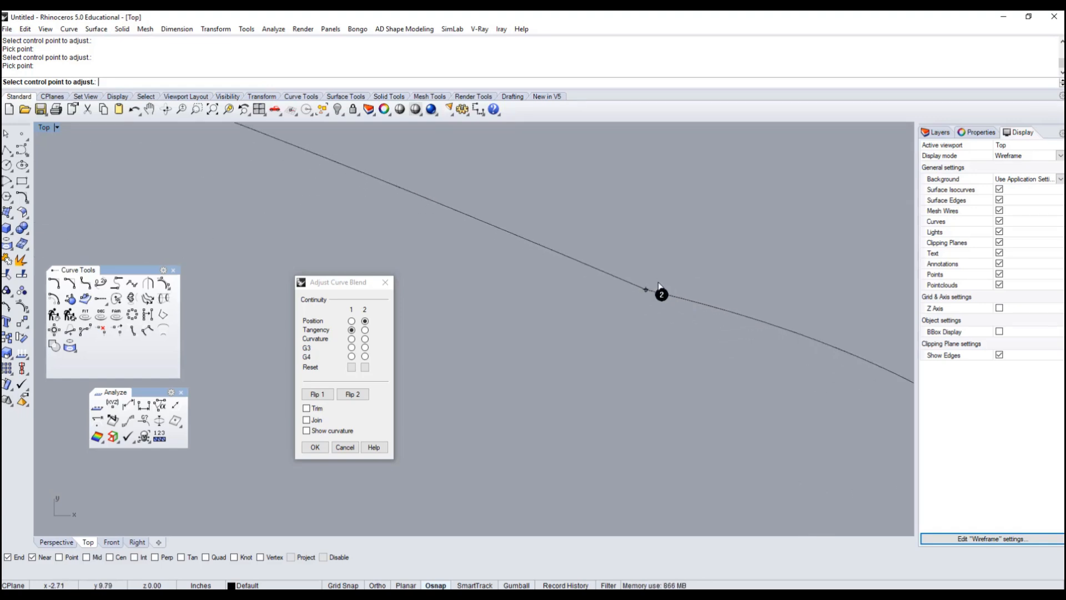
scroll(679, 303, "down", 5)
scroll(515, 273, "up", 8)
right_click_drag(565, 310, 654, 281)
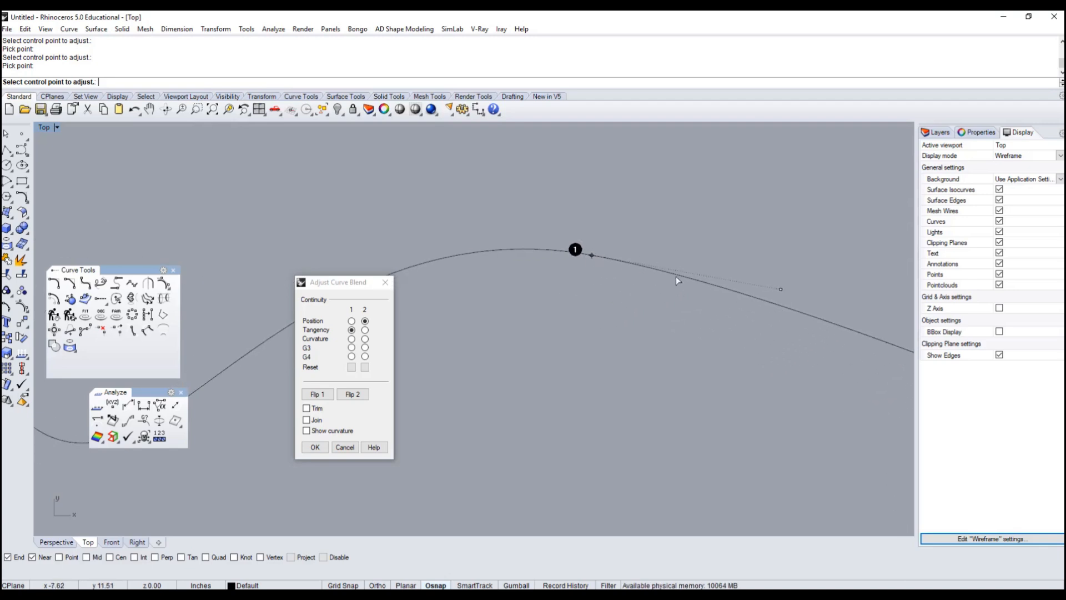
scroll(470, 257, "down", 4)
scroll(587, 322, "down", 4)
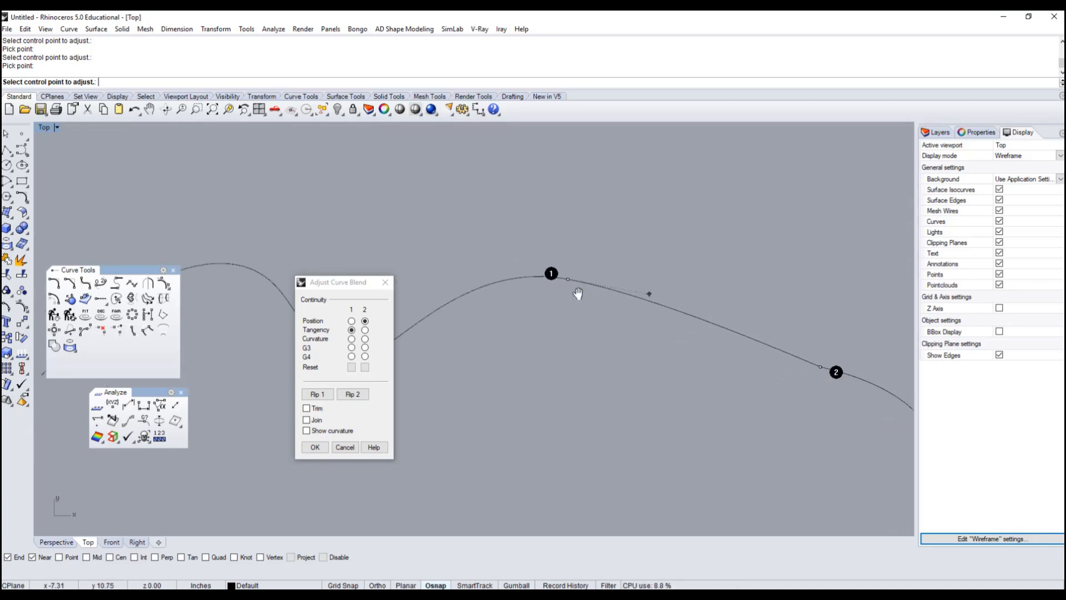
right_click_drag(566, 319, 587, 271)
scroll(527, 270, "up", 2)
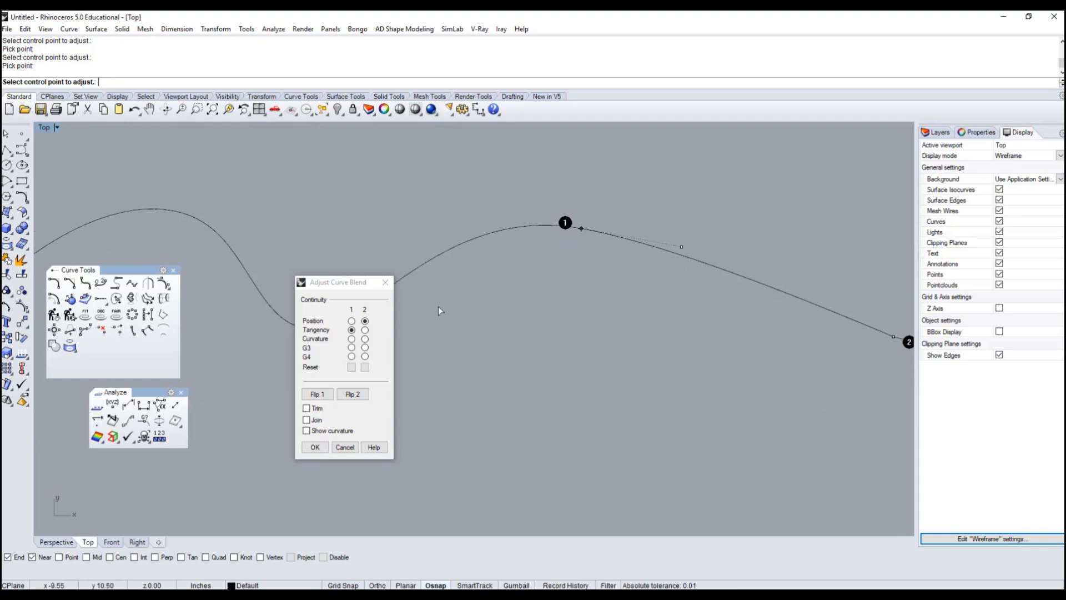
Step: Try curvature continuity at end 1 of the blend and inspect the resulting shape
left_click(351, 339)
right_click_drag(679, 339, 637, 338)
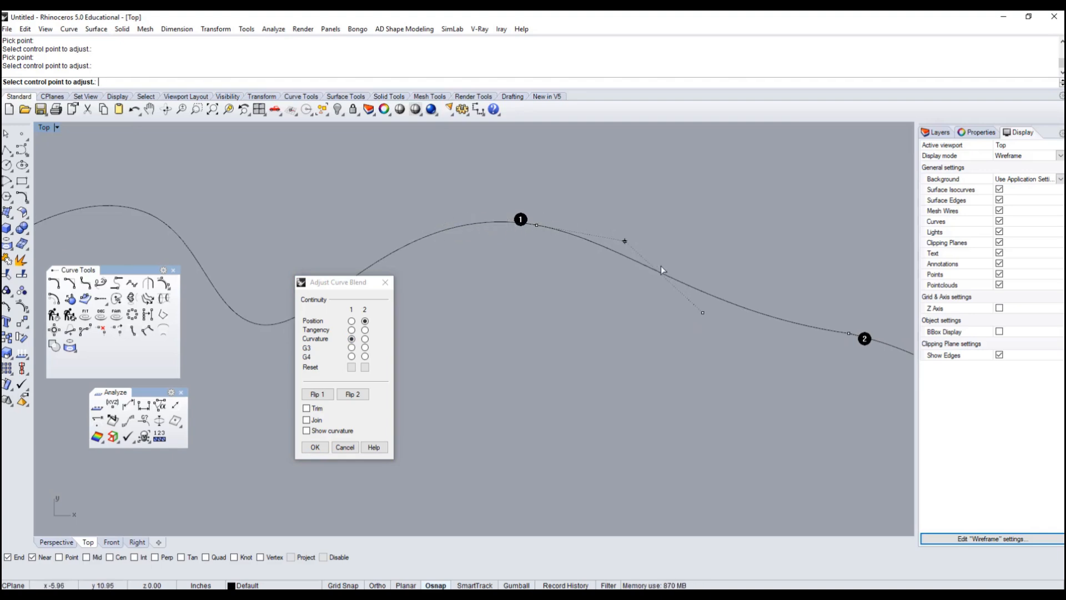
right_click_drag(649, 288, 592, 272)
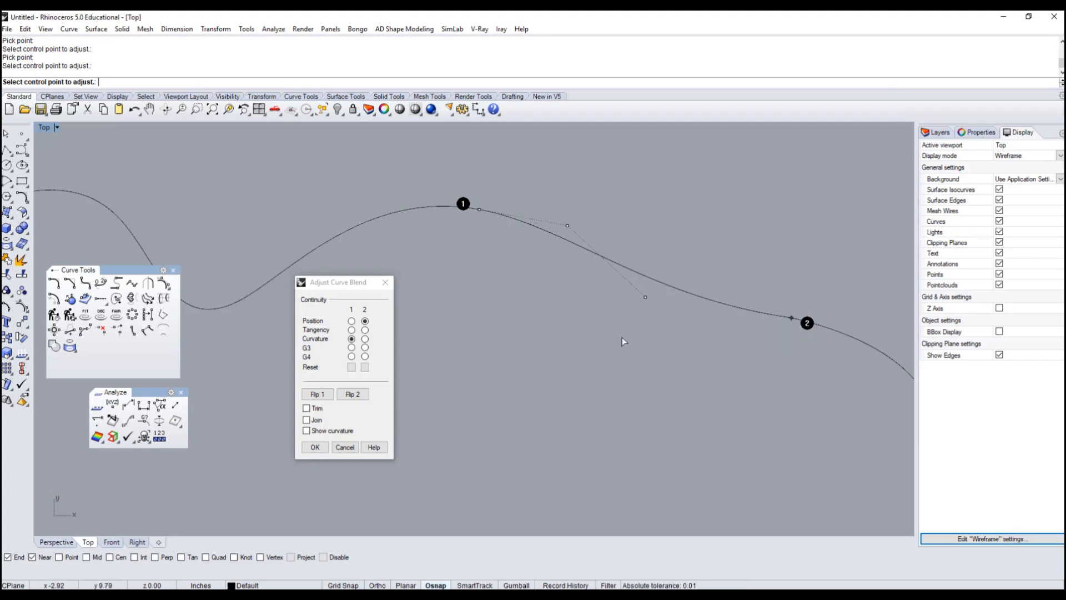
Step: Try tangency and curvature continuity at end 2 of the blend, inspecting the transition with each
left_click(365, 329)
right_click_drag(764, 331, 658, 311)
scroll(655, 308, "up", 5)
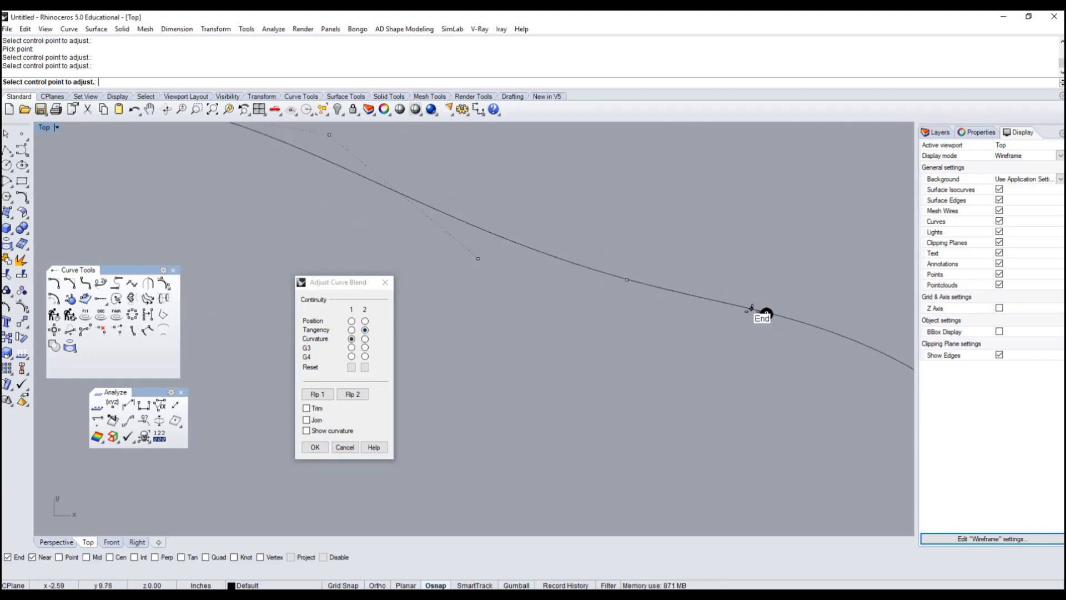
right_click_drag(638, 310, 520, 328)
left_click(364, 339)
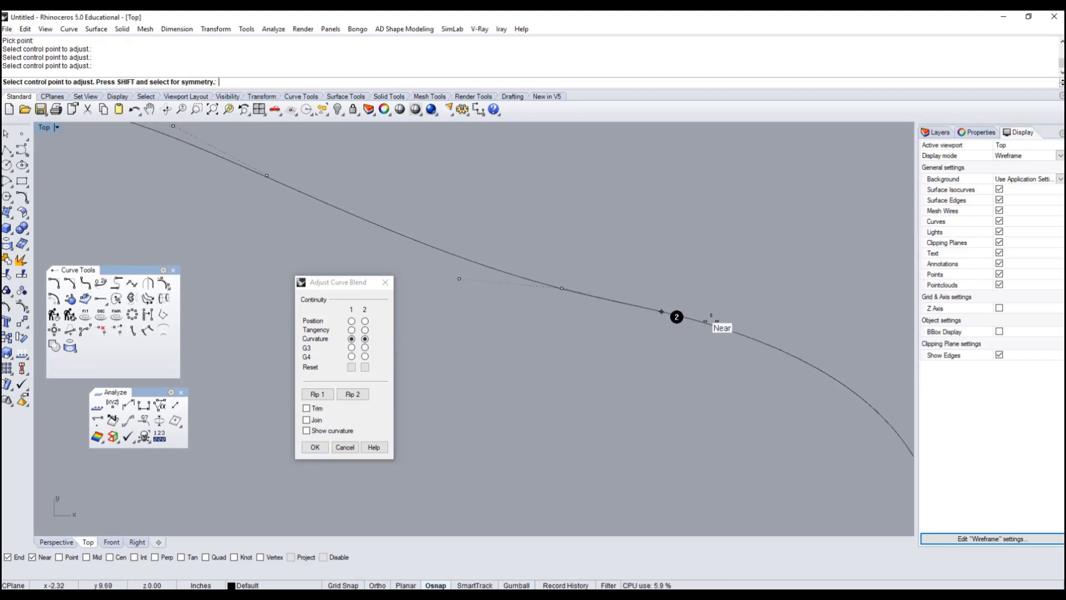
scroll(679, 312, "down", 2)
right_click_drag(471, 338, 501, 340)
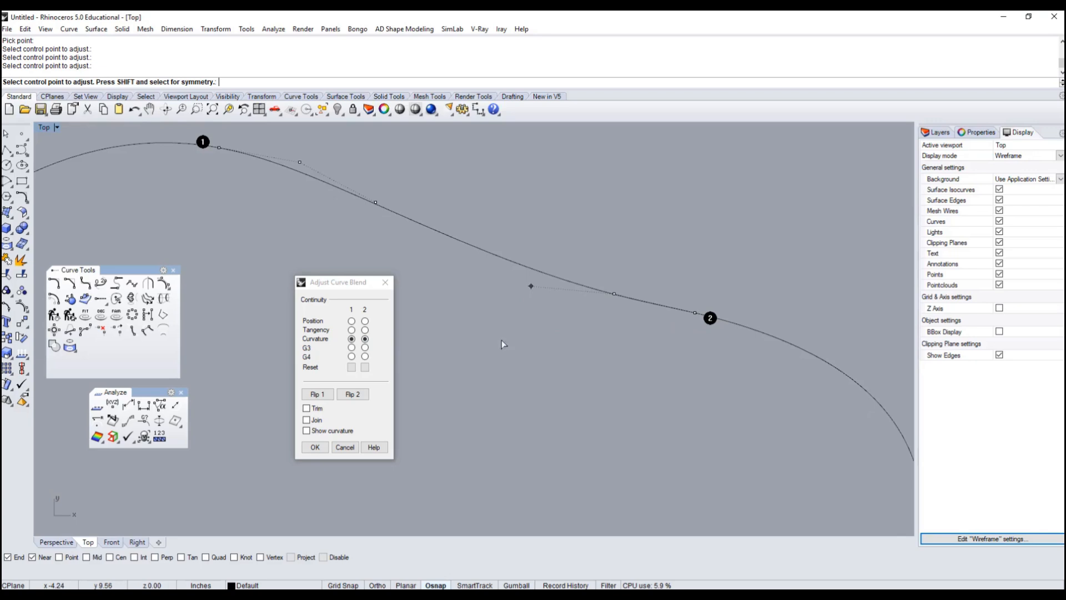
Step: Set G3 continuity at both ends of the blend and create the blend curve
left_click(364, 348)
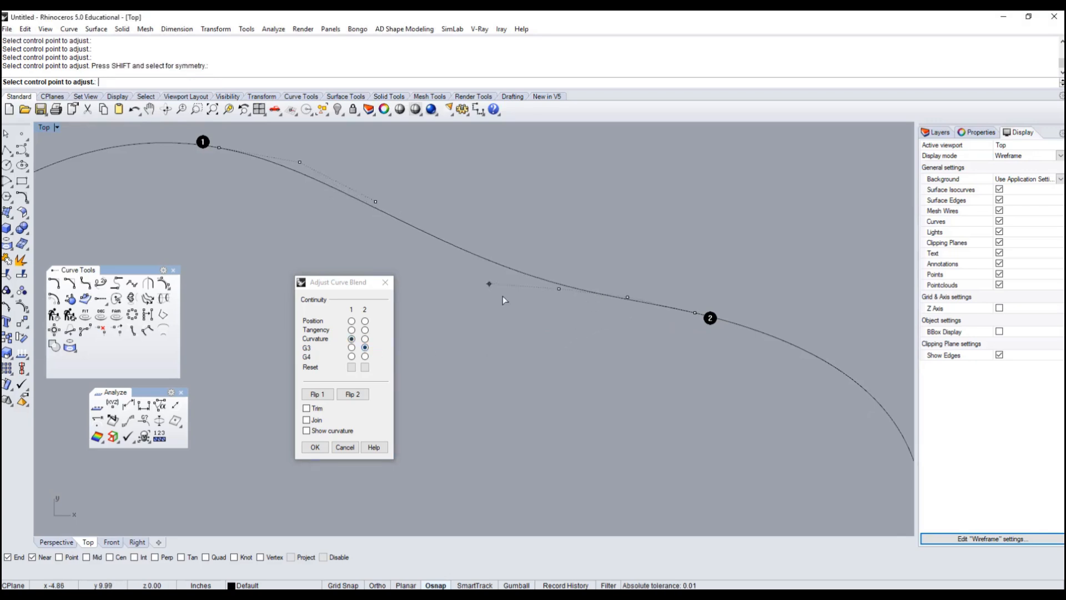
left_click(351, 348)
right_click_drag(251, 197, 335, 221)
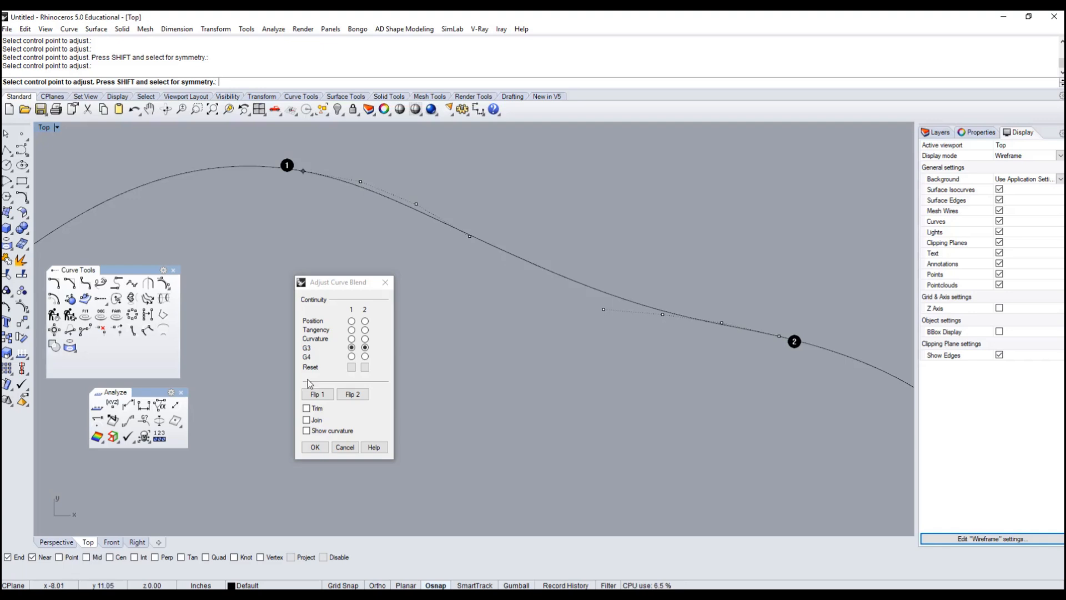
left_click(314, 447)
right_click_drag(375, 208, 418, 245)
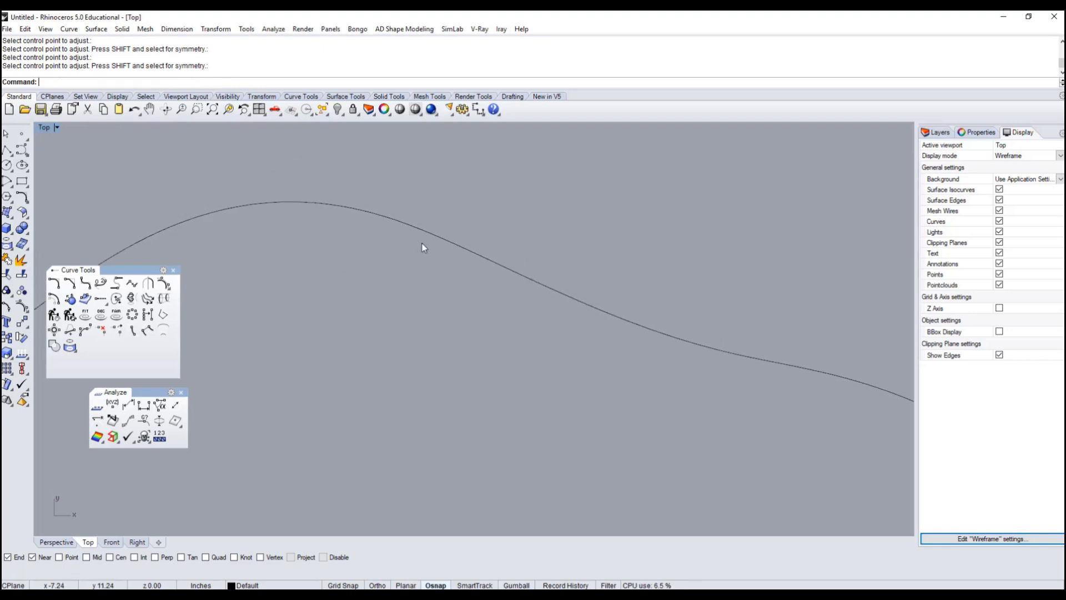
Step: Join the new blend curve with the freeform curves on either side of it
left_click(436, 236)
scroll(395, 281, "down", 3)
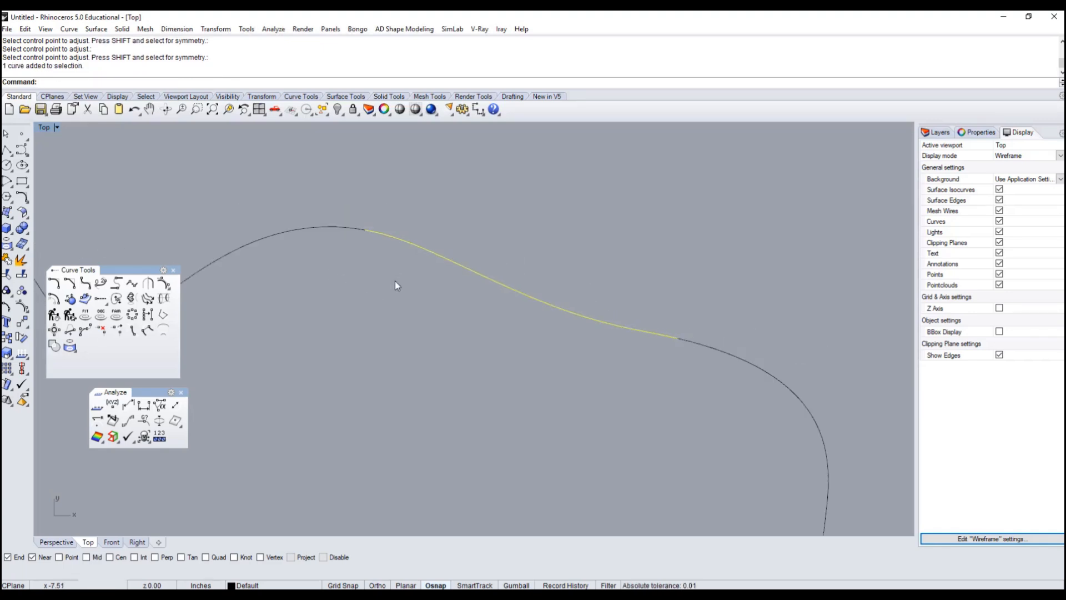
left_click(7, 259)
left_click(285, 232)
left_click(708, 348)
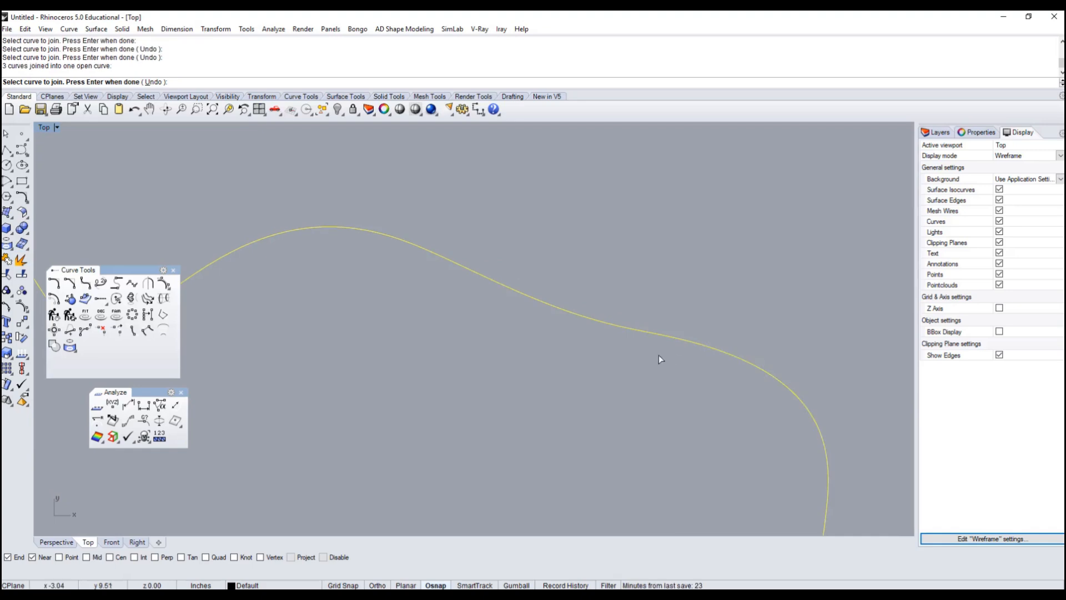
key("Return")
scroll(457, 318, "down", 1)
Step: In the Perspective view, extrude the joined curve straight to both sides into a surface
double_click(39, 131)
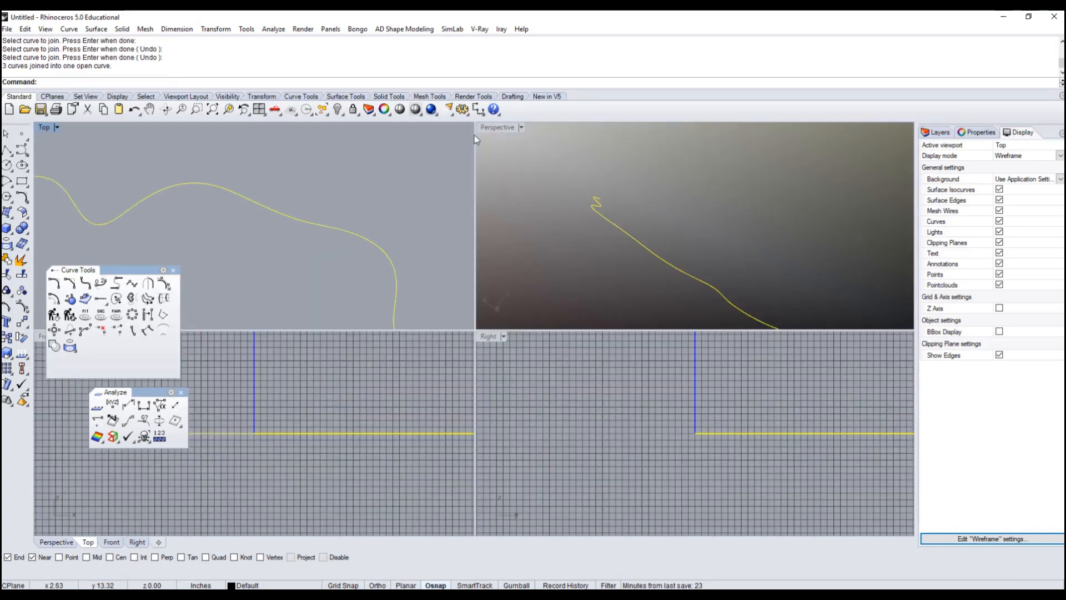
double_click(491, 126)
scroll(507, 312, "down", 2)
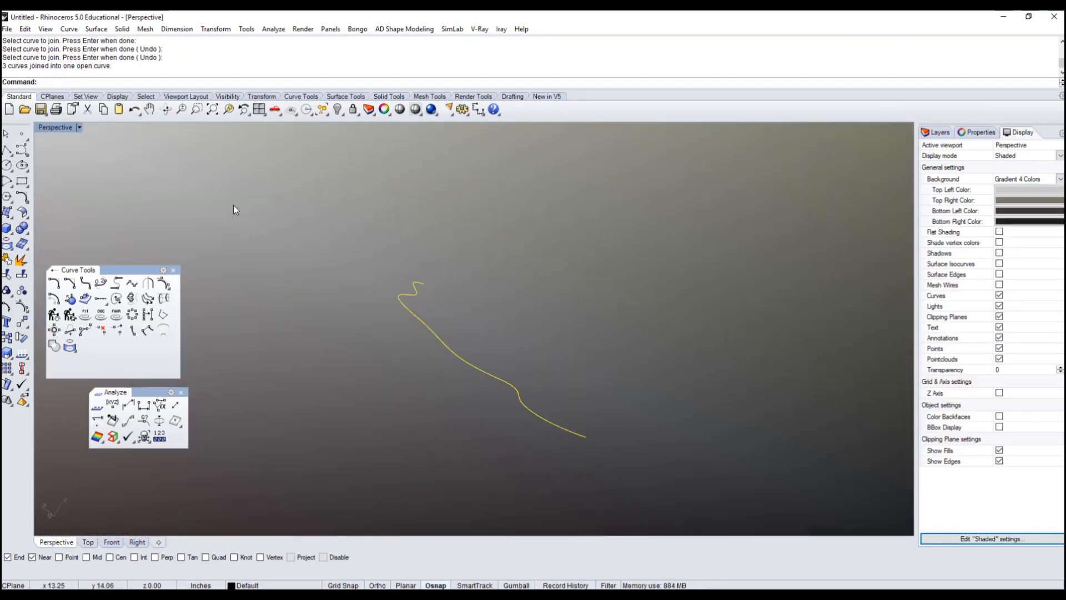
left_click(95, 29)
mouse_move(76, 187)
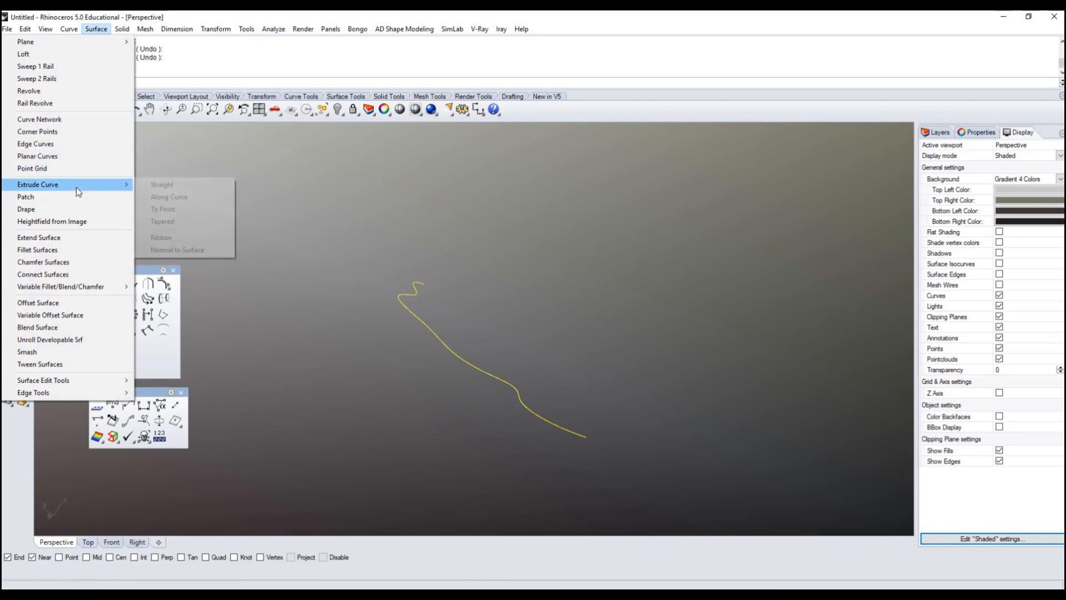
left_click(161, 186)
left_click(428, 153)
Step: Select the extruded surface and examine from several angles how the shading flows across the blended region
right_click_drag(473, 223, 575, 233)
left_click(488, 238)
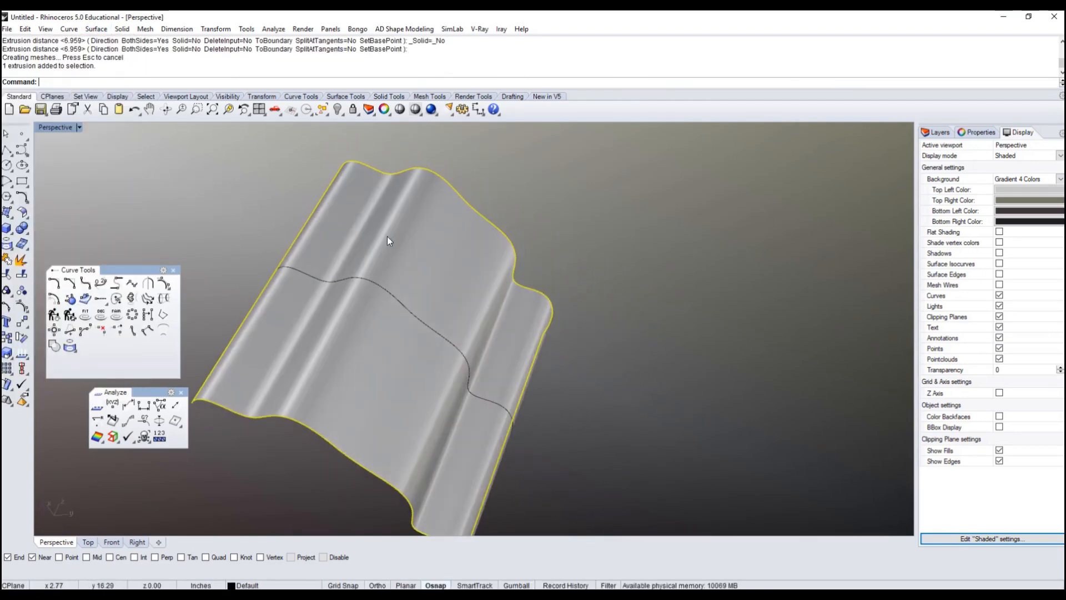
scroll(388, 236, "up", 3)
mouse_move(387, 235)
right_mouse_down()
mouse_move(388, 285)
mouse_move(321, 258)
mouse_move(294, 198)
mouse_move(505, 292)
mouse_move(422, 224)
mouse_move(522, 296)
right_mouse_up()
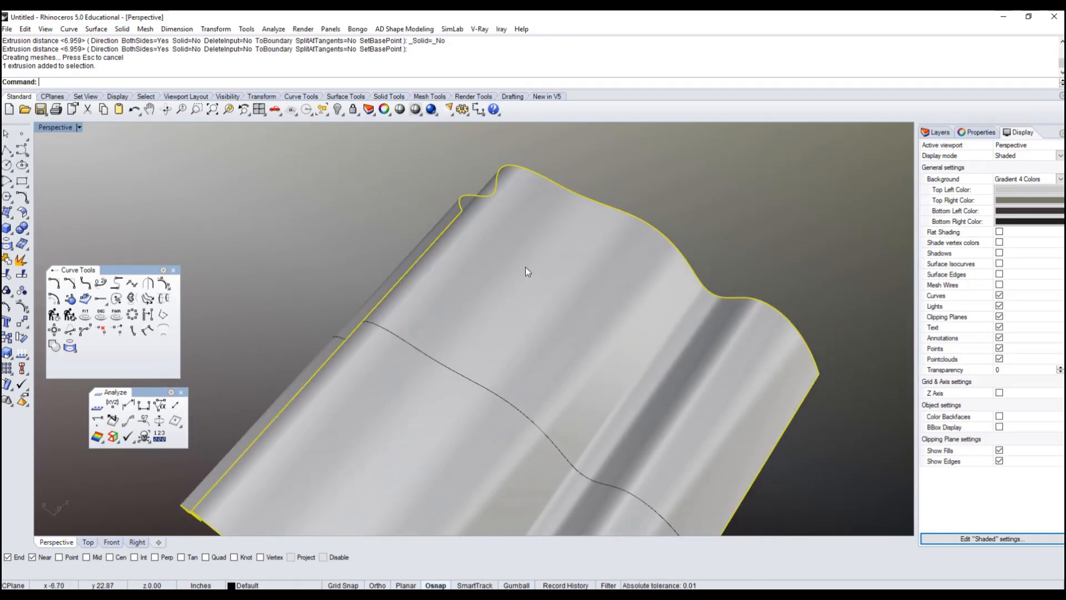
mouse_move(528, 268)
right_mouse_down()
mouse_move(625, 340)
mouse_move(428, 228)
mouse_move(392, 240)
mouse_move(392, 214)
mouse_move(402, 220)
right_mouse_up()
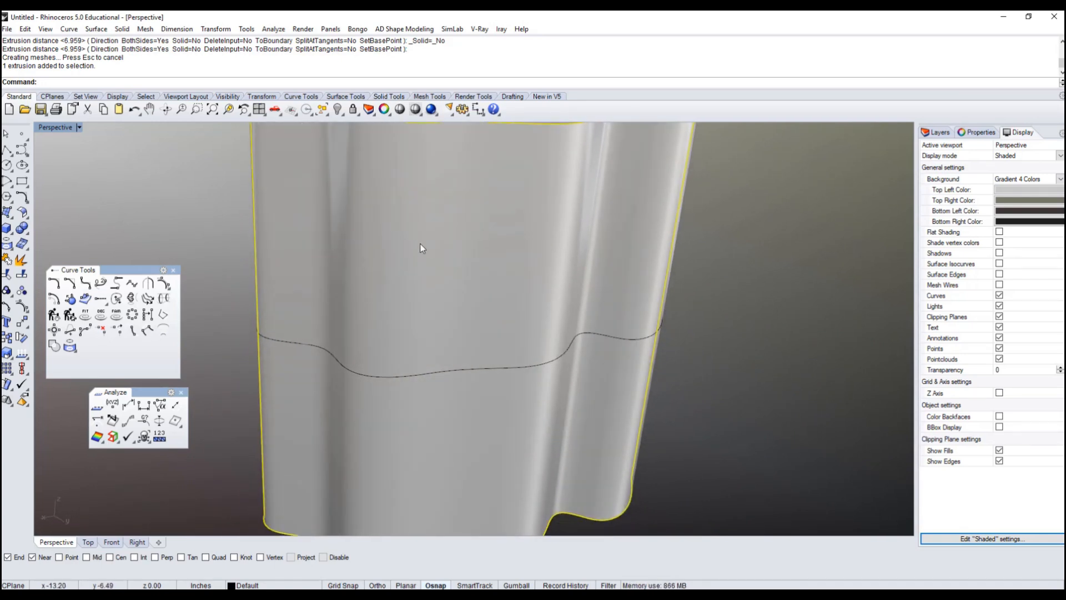
mouse_move(420, 244)
right_mouse_down()
mouse_move(423, 202)
mouse_move(350, 294)
mouse_move(421, 281)
mouse_move(395, 243)
mouse_move(349, 298)
mouse_move(411, 297)
mouse_move(401, 313)
mouse_move(534, 296)
mouse_move(476, 309)
mouse_move(454, 275)
right_mouse_up()
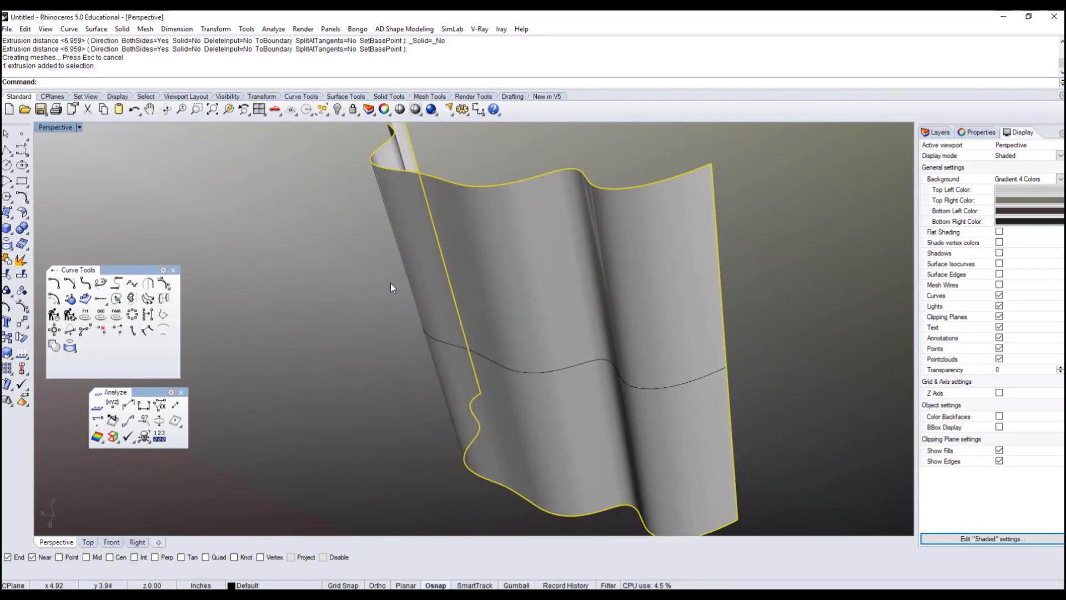
right_click_drag(391, 287, 421, 274)
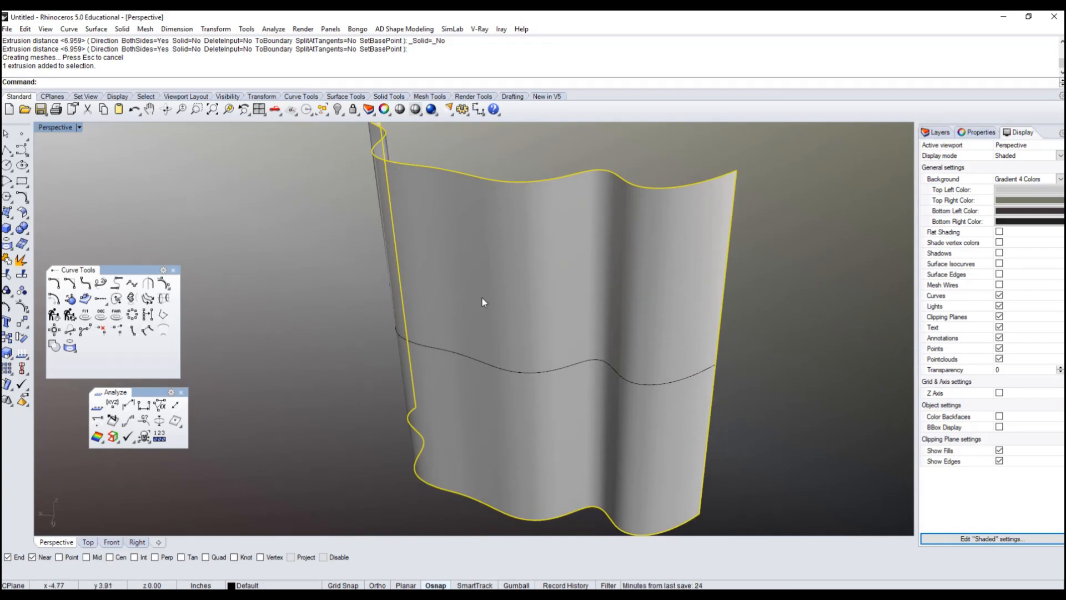
right_click_drag(482, 298, 533, 258)
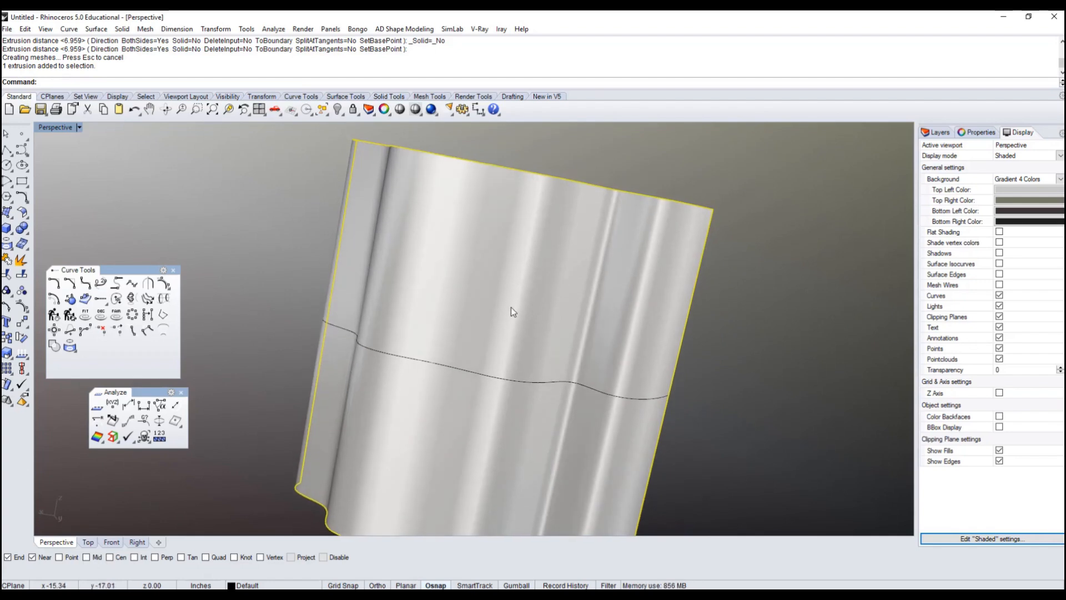
mouse_move(511, 308)
right_mouse_down()
mouse_move(501, 268)
mouse_move(496, 361)
mouse_move(505, 274)
mouse_move(494, 352)
mouse_move(504, 297)
mouse_move(483, 347)
mouse_move(448, 348)
mouse_move(533, 305)
mouse_move(562, 368)
mouse_move(551, 322)
mouse_move(521, 377)
right_mouse_up()
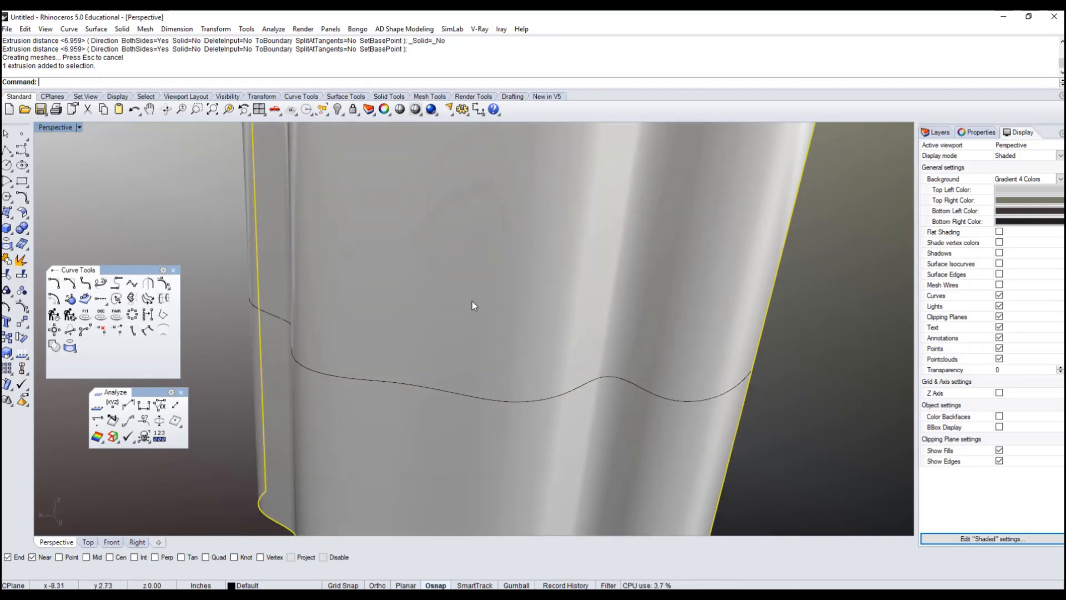
mouse_move(481, 304)
right_mouse_down()
mouse_move(476, 231)
mouse_move(478, 331)
mouse_move(466, 350)
mouse_move(492, 320)
mouse_move(488, 257)
mouse_move(500, 268)
mouse_move(430, 236)
mouse_move(528, 283)
mouse_move(508, 220)
mouse_move(488, 281)
mouse_move(463, 267)
right_mouse_up()
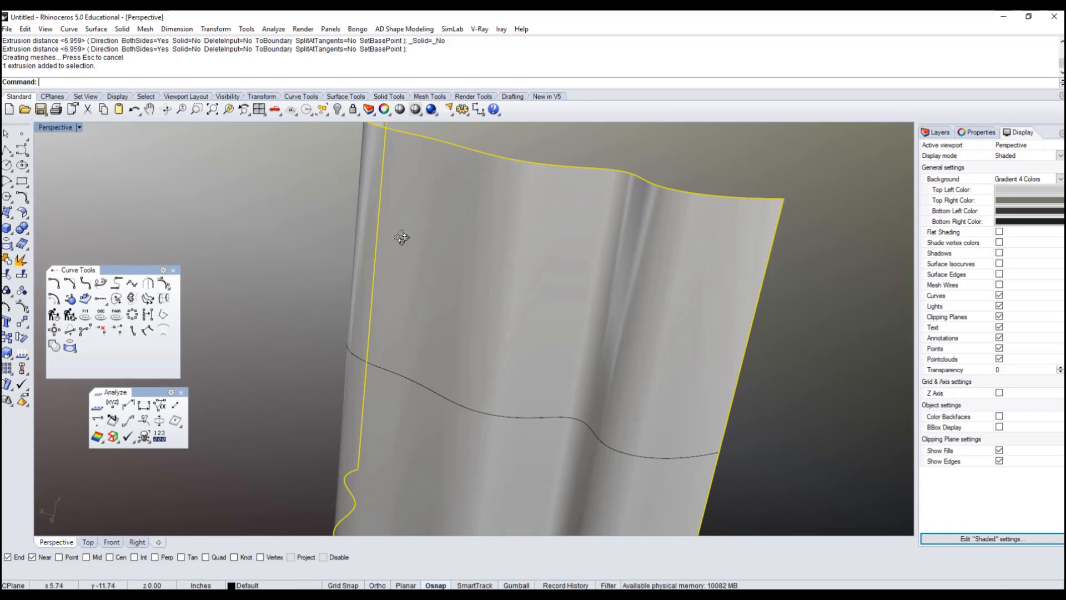
right_click_drag(402, 238, 414, 240)
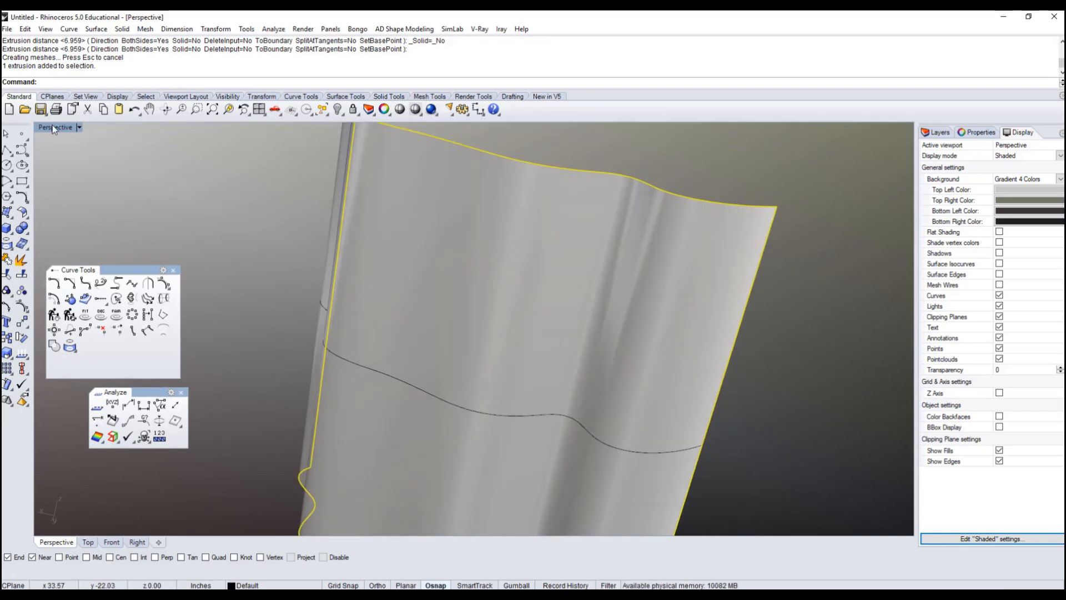